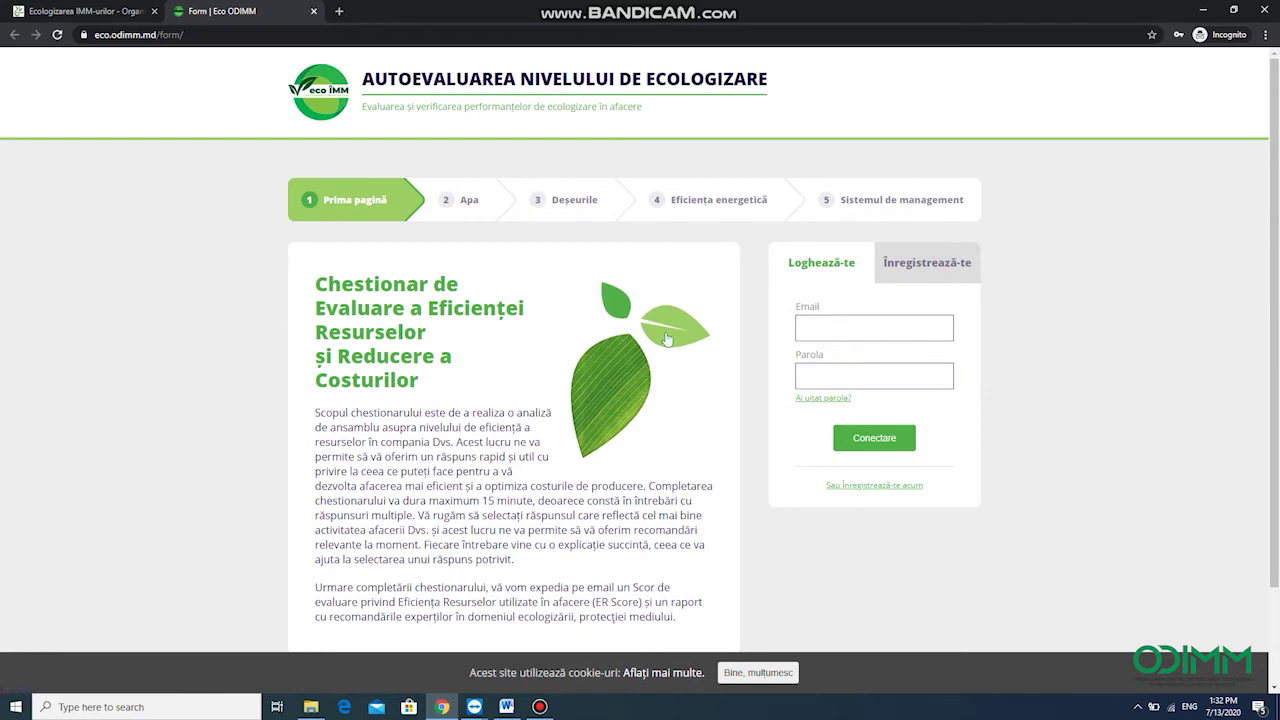
# From the eco-IMM programme page, open the 'Formular de aplicare la program' link in a new tab
pyautogui.click(137, 6)
pyautogui.scroll(-3, 405, 500)
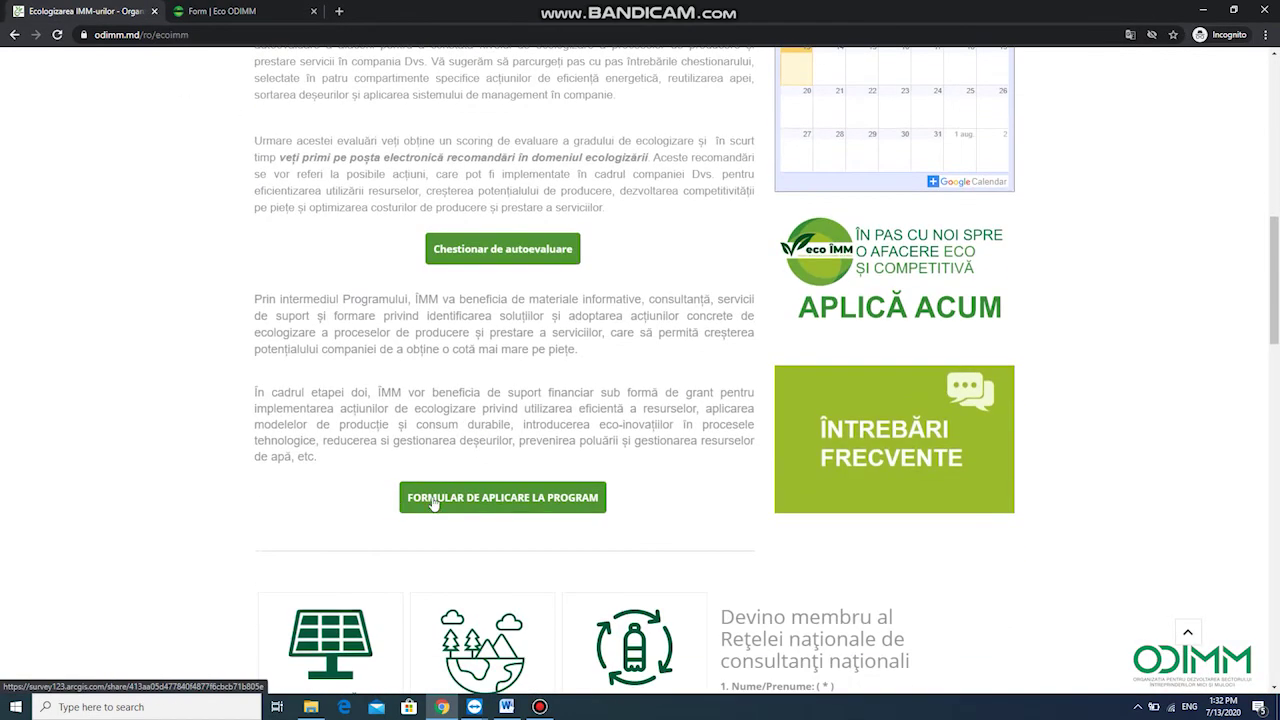
pyautogui.rightClick(581, 507)
pyautogui.click(612, 510)
# In the registration form, enter company name PROBA and choose SRL as the legal form
pyautogui.click(386, 11)
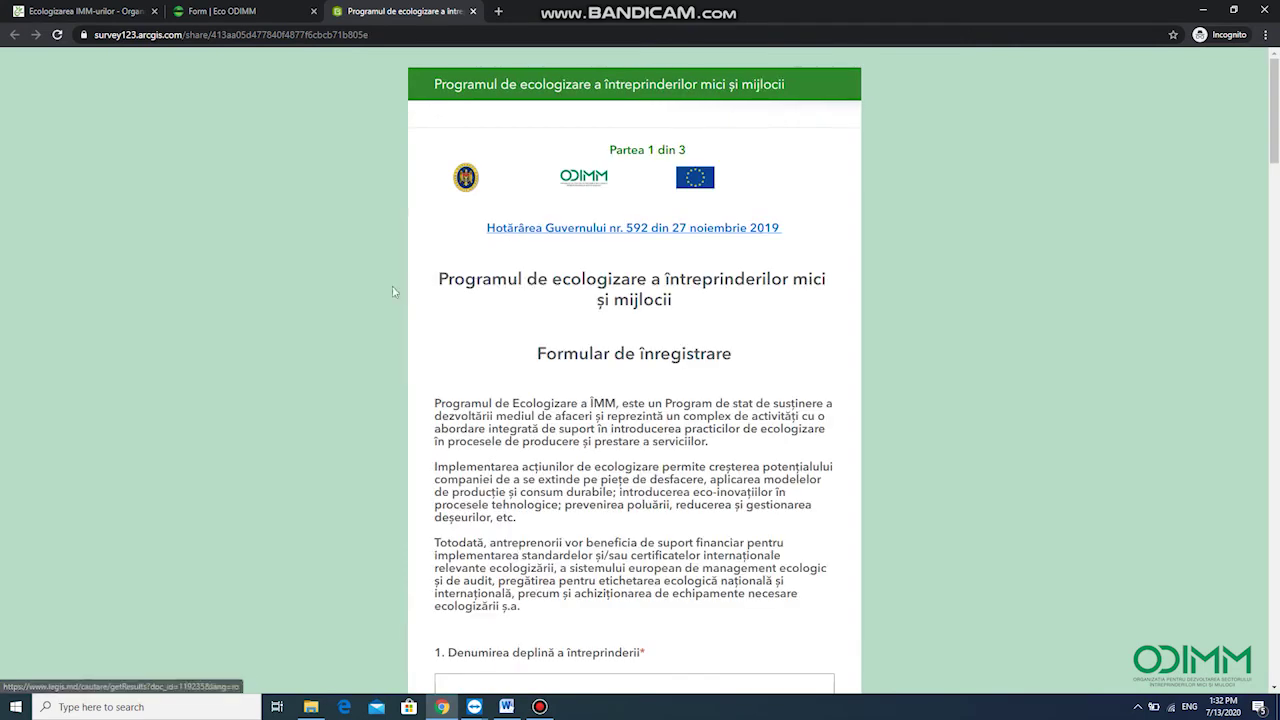
pyautogui.scroll(-5, 789, 337)
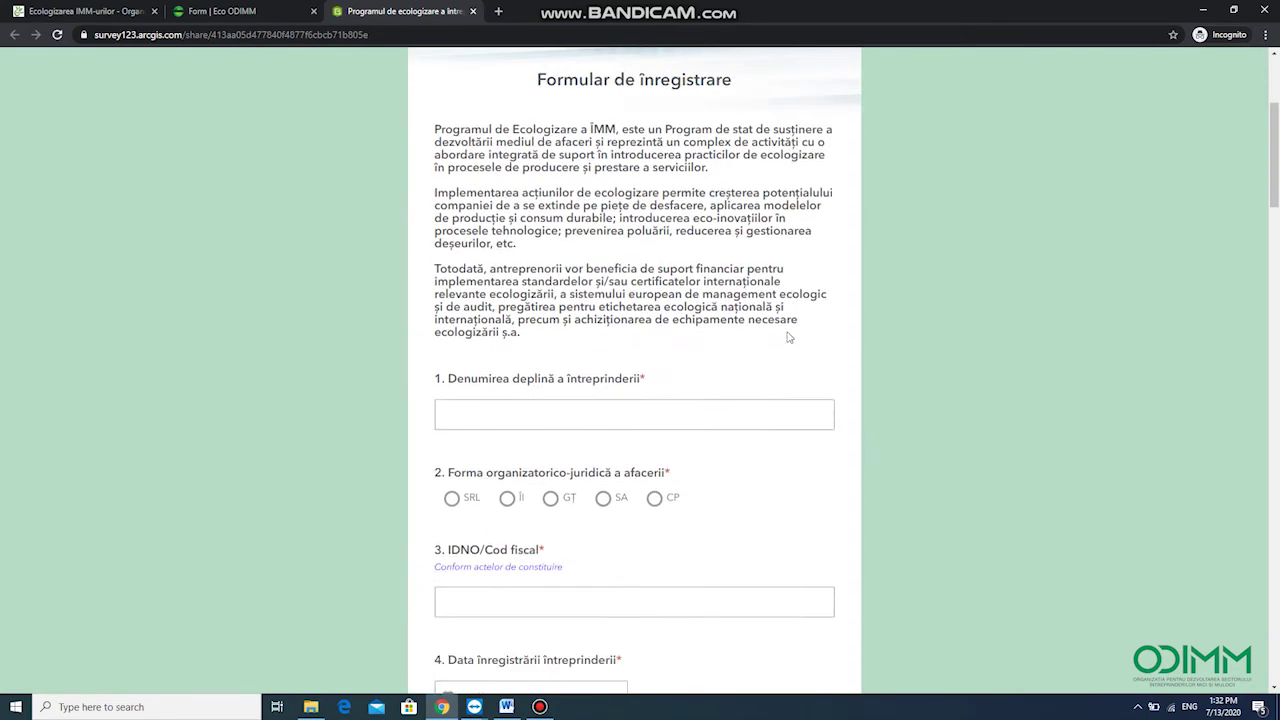
pyautogui.click(518, 226)
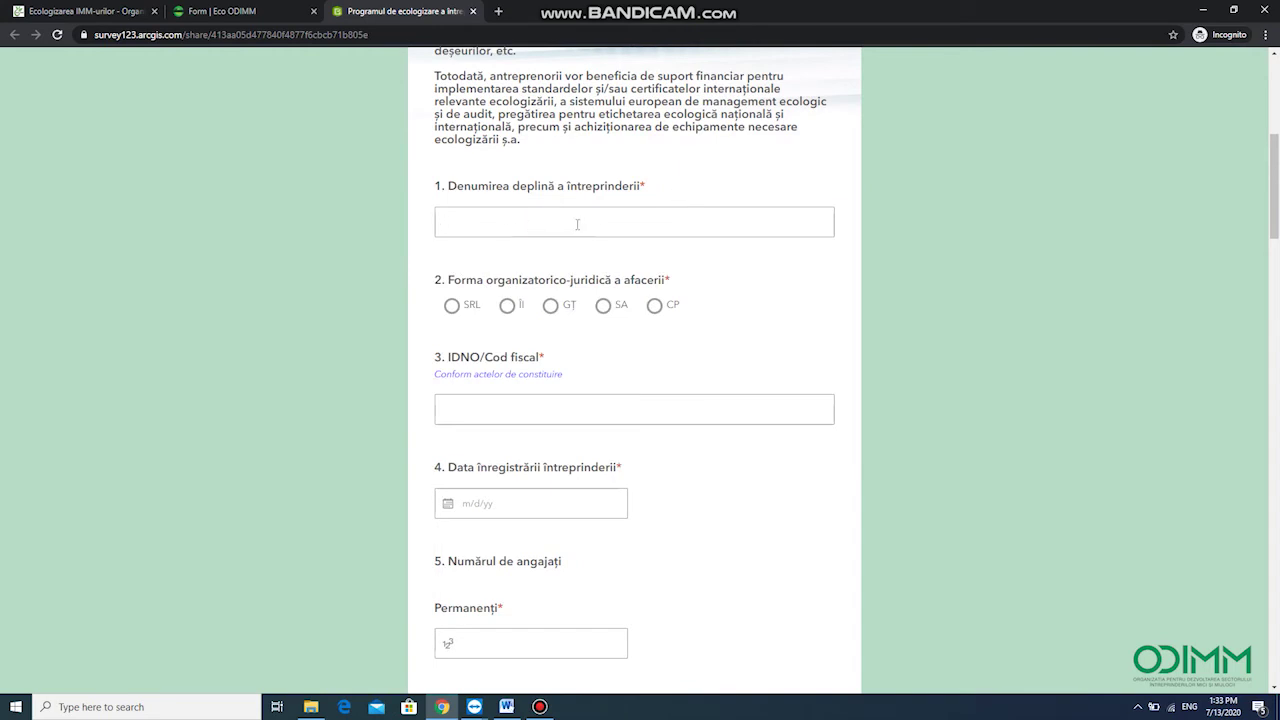
pyautogui.write('PROBA')
pyautogui.click(451, 305)
# Enter a sample fiscal code, registration date 06.07.19 and 2 permanent employees
pyautogui.scroll(-1, 450, 310)
pyautogui.click(465, 342)
pyautogui.write('12345678')
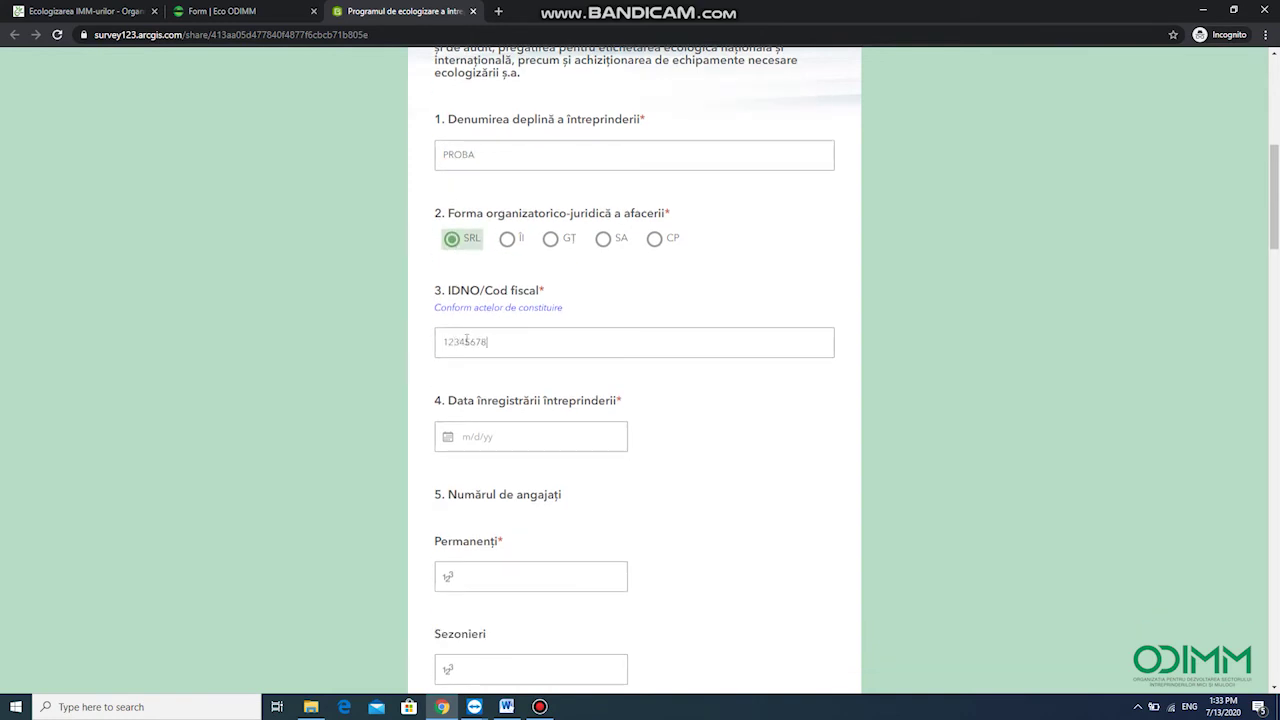
pyautogui.write('90098')
pyautogui.scroll(-2, 474, 345)
pyautogui.click(470, 310)
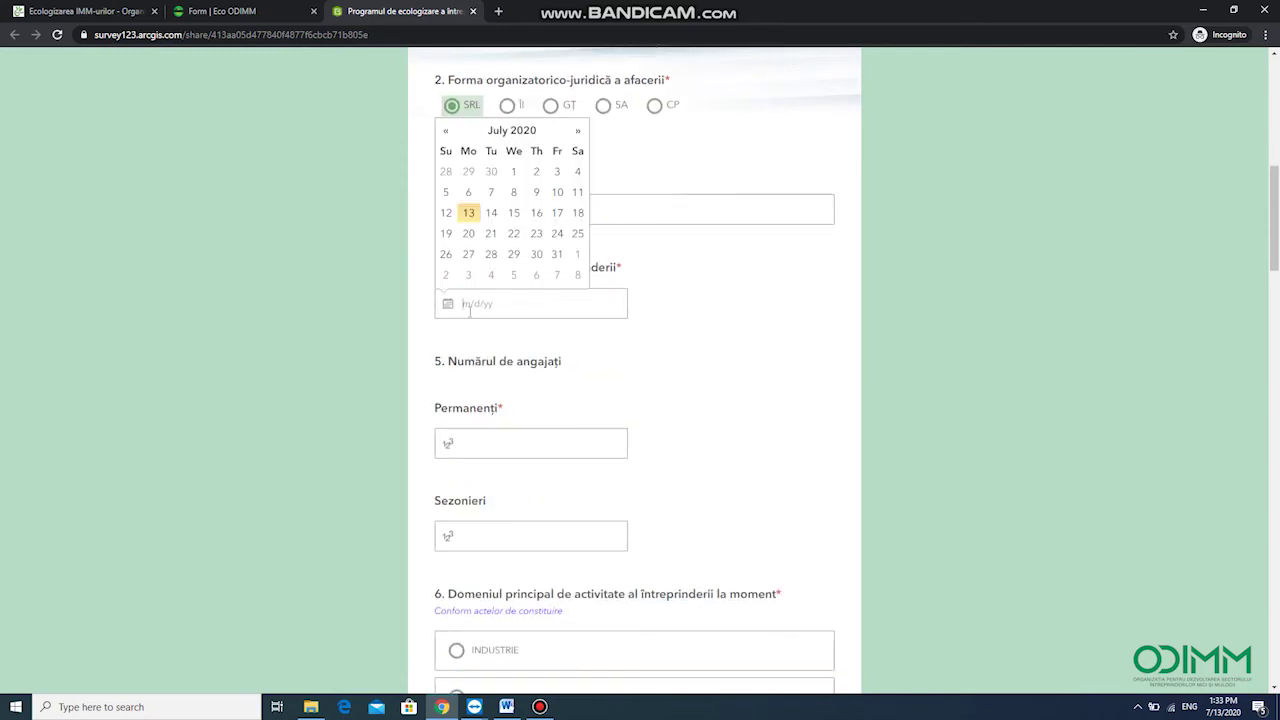
pyautogui.write('06.07.19')
pyautogui.click(494, 446)
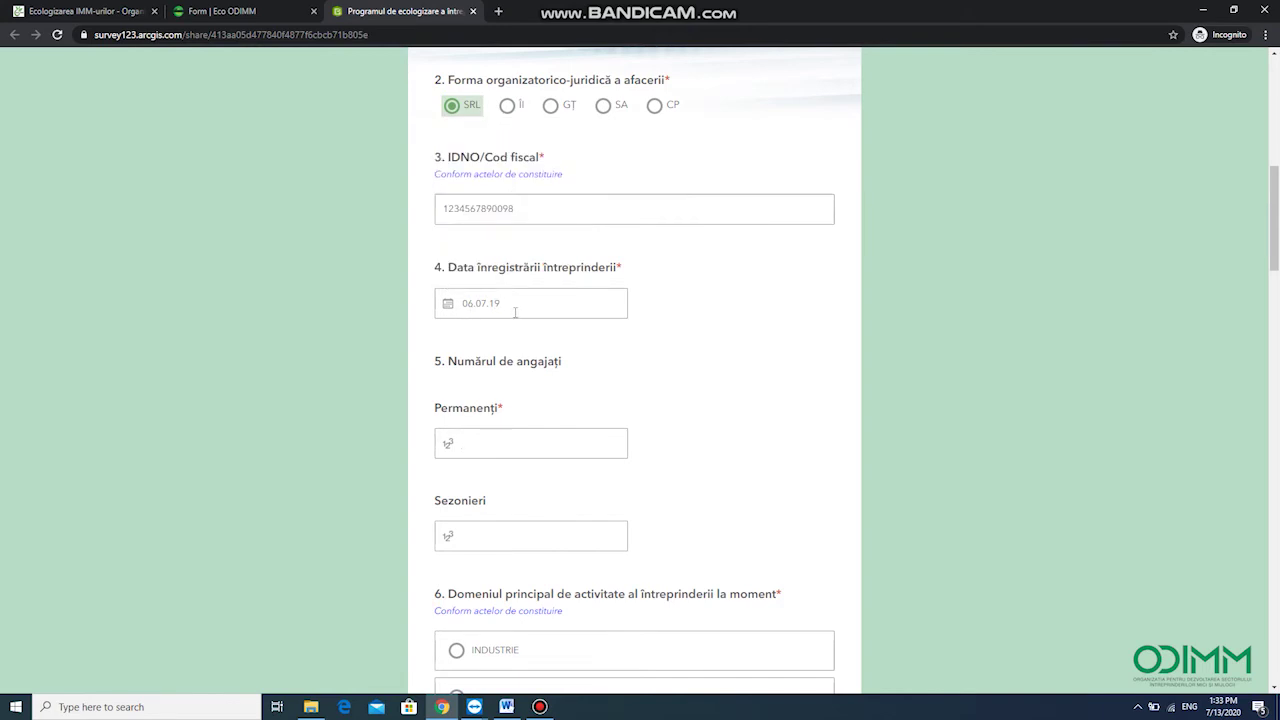
pyautogui.write('2')
pyautogui.scroll(-1, 514, 466)
# Enter 1 seasonal employee, main activity AGROALIMENTAR and CAEM code 2345
pyautogui.click(487, 404)
pyautogui.write('1')
pyautogui.scroll(-1, 500, 410)
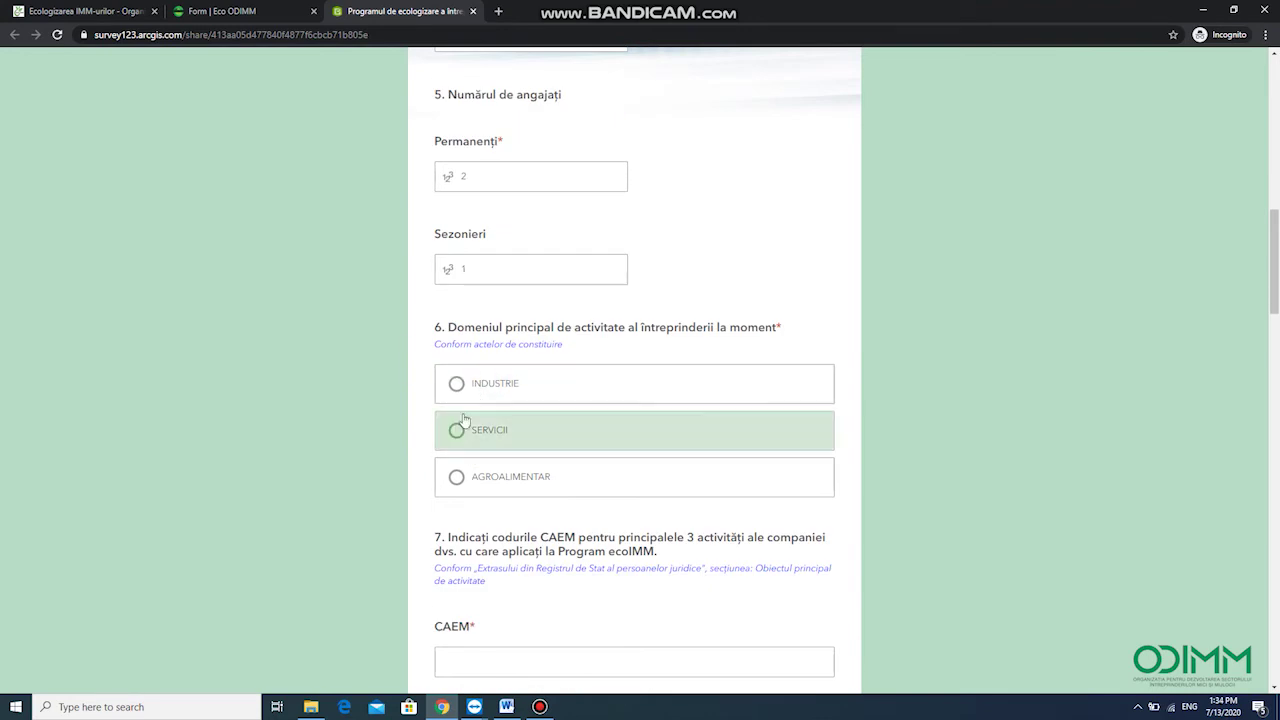
pyautogui.click(500, 476)
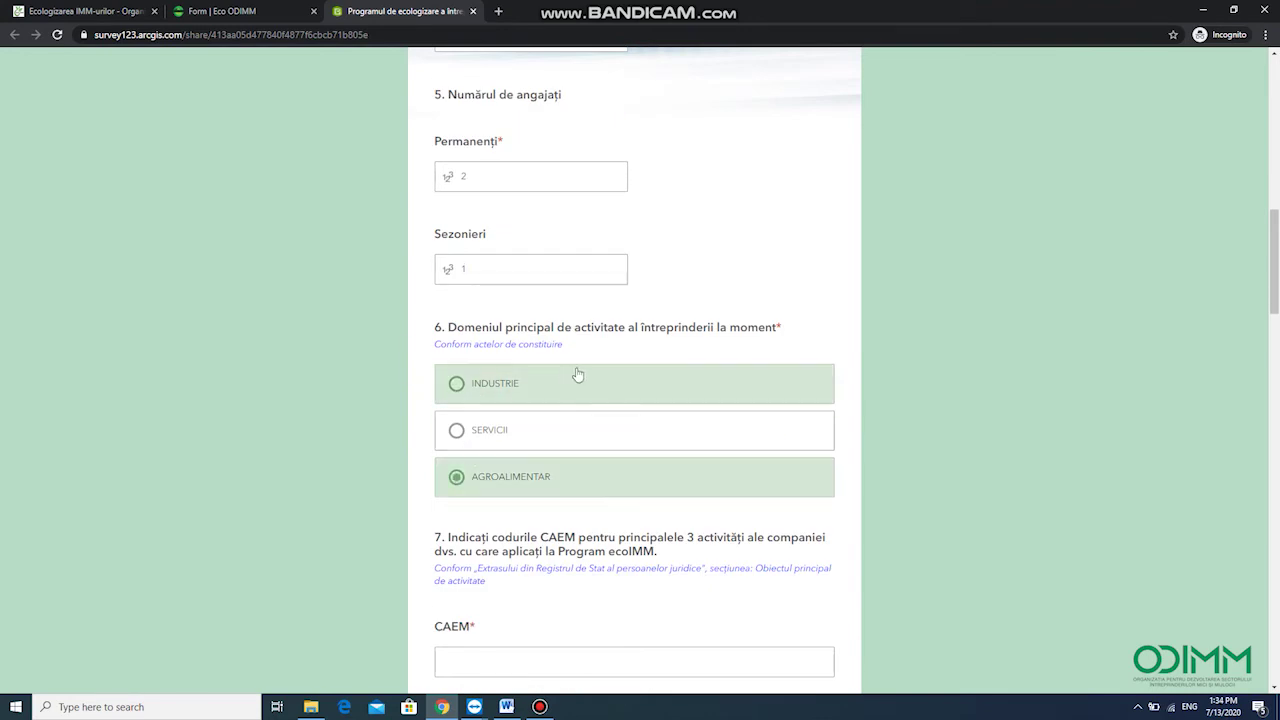
pyautogui.scroll(-2, 566, 377)
pyautogui.moveTo(576, 270); pyautogui.dragTo(446, 270)
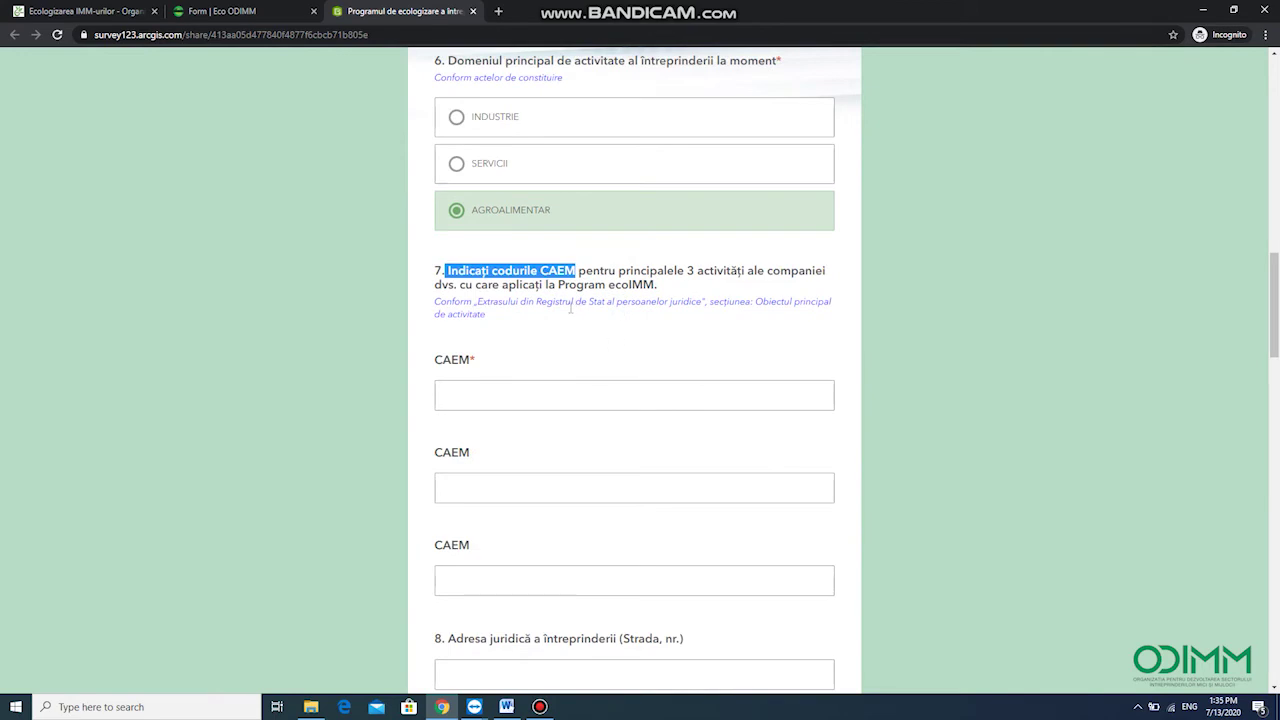
pyautogui.scroll(-1, 468, 326)
pyautogui.click(468, 328)
pyautogui.write('2345')
# Enter the legal street address and choose locality 'or. Chișinău, mun. Chișinău'
pyautogui.scroll(-2, 520, 400)
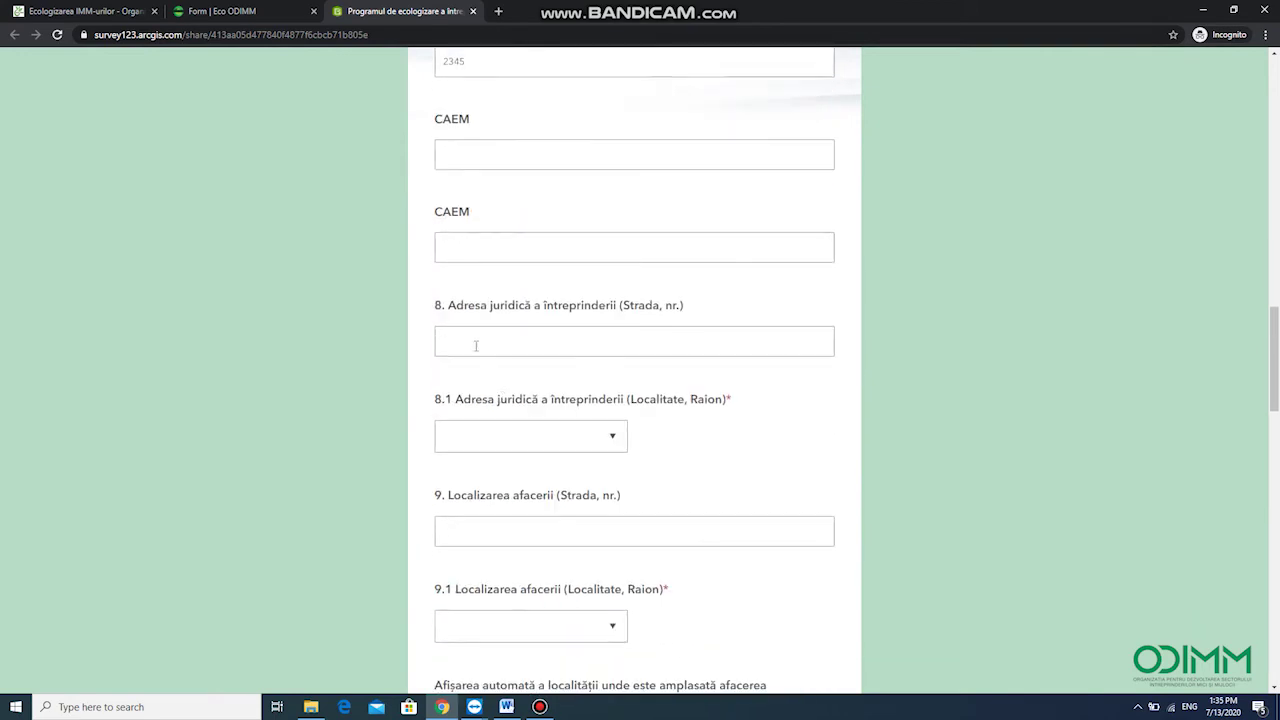
pyautogui.click(476, 345)
pyautogui.write('str Onisifor Ghibu')
pyautogui.click(521, 436)
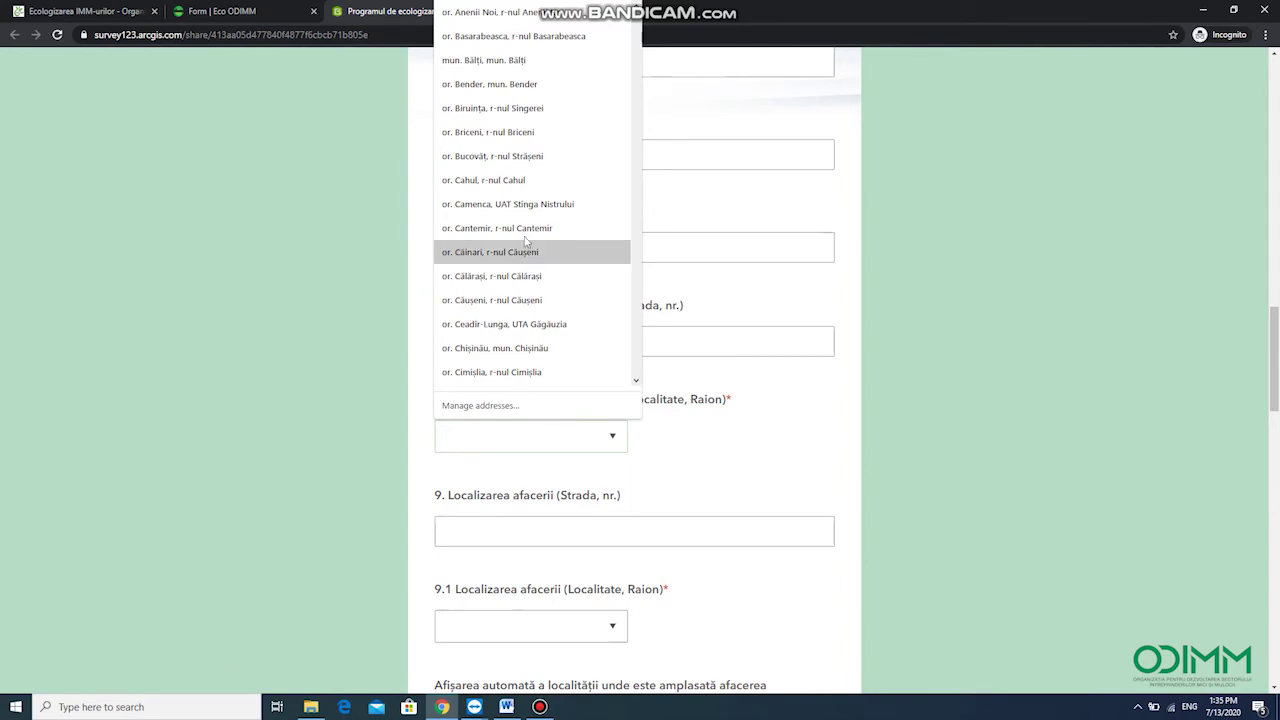
pyautogui.scroll(-1, 505, 320)
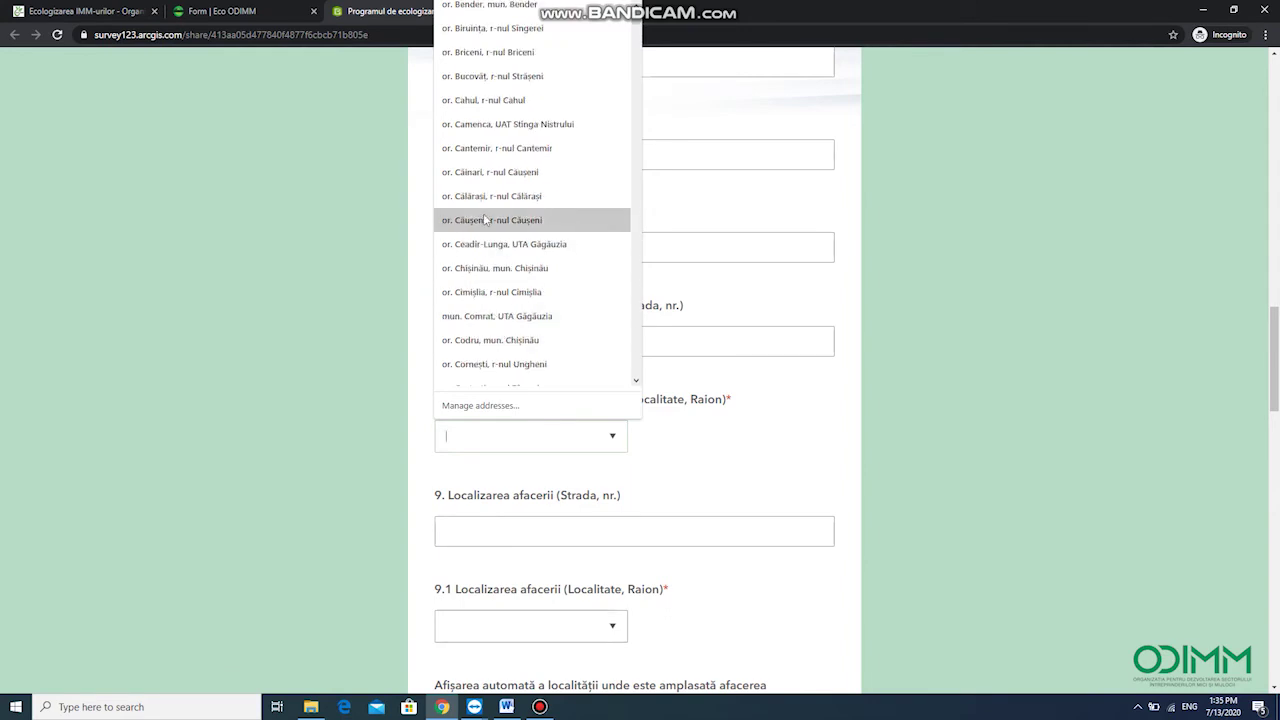
pyautogui.scroll(-1, 500, 315)
pyautogui.scroll(1, 490, 120)
pyautogui.click(484, 270)
pyautogui.scroll(-1, 480, 330)
# Enter the business location street and choose its locality
pyautogui.click(471, 397)
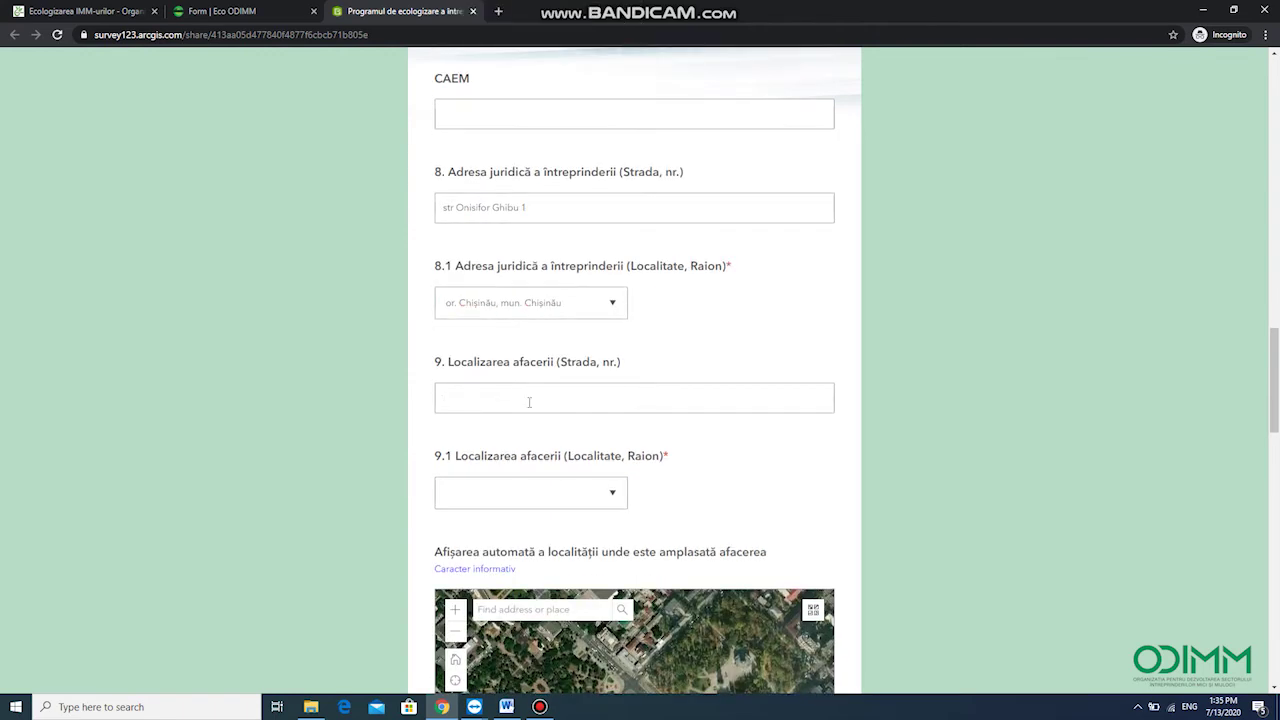
pyautogui.write('str. st')
pyautogui.press('BackSpace')
pyautogui.press('BackSpace')
pyautogui.press('BackSpace')
pyautogui.write('Stefan Voda')
pyautogui.click(520, 489)
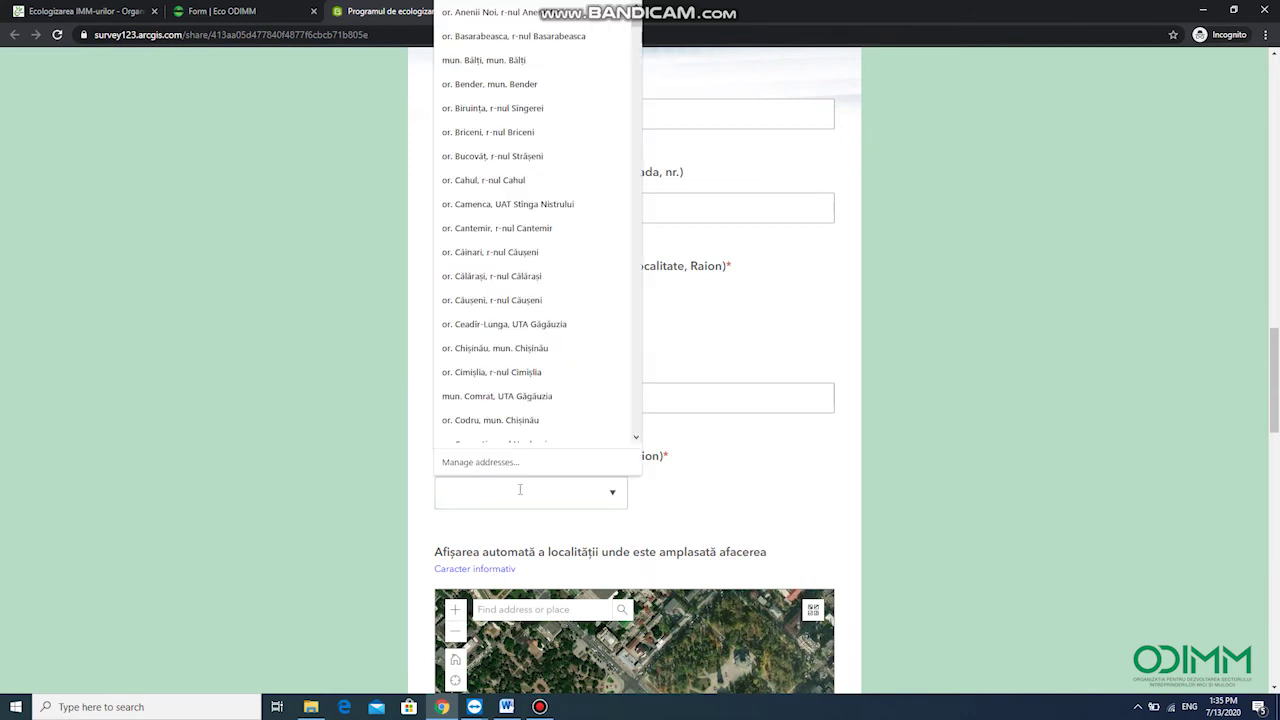
pyautogui.click(495, 372)
pyautogui.scroll(-5, 487, 353)
pyautogui.click(487, 338)
pyautogui.write('www.proba.md')
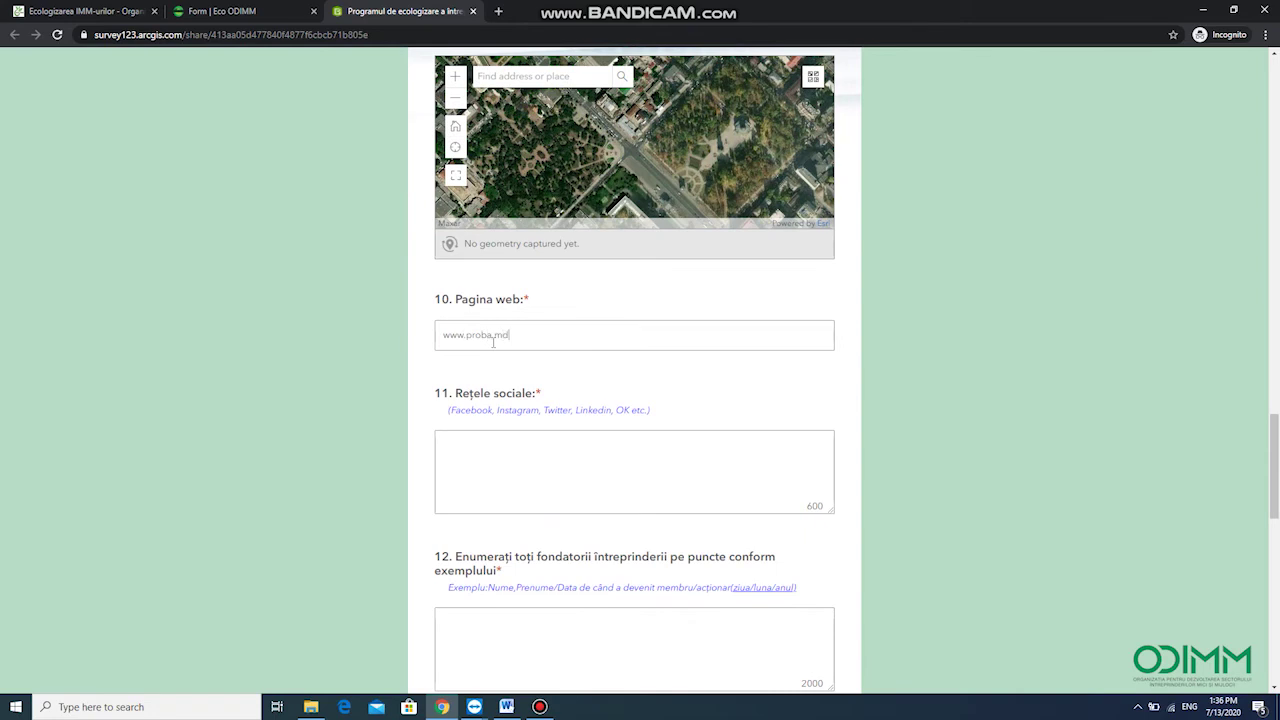
pyautogui.click(526, 472)
pyautogui.moveTo(449, 410); pyautogui.dragTo(488, 440)
pyautogui.scroll(-2, 456, 367)
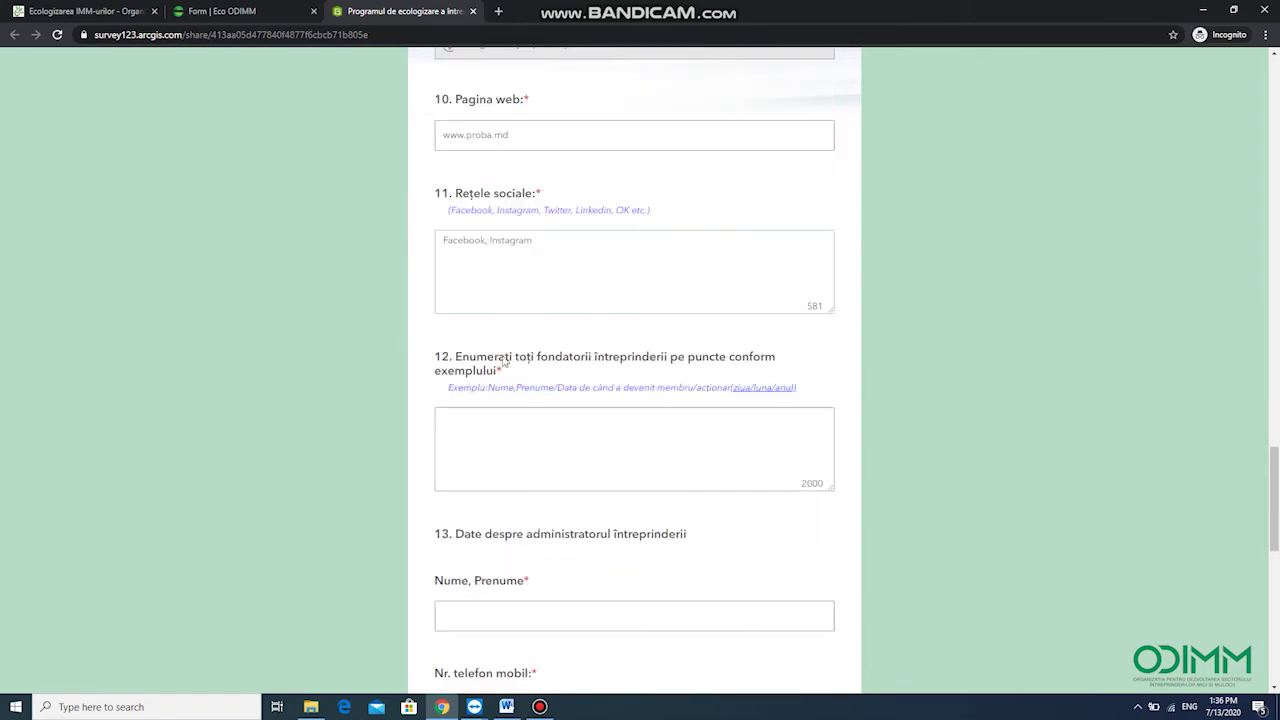
pyautogui.click(526, 448)
pyautogui.write('Ion')
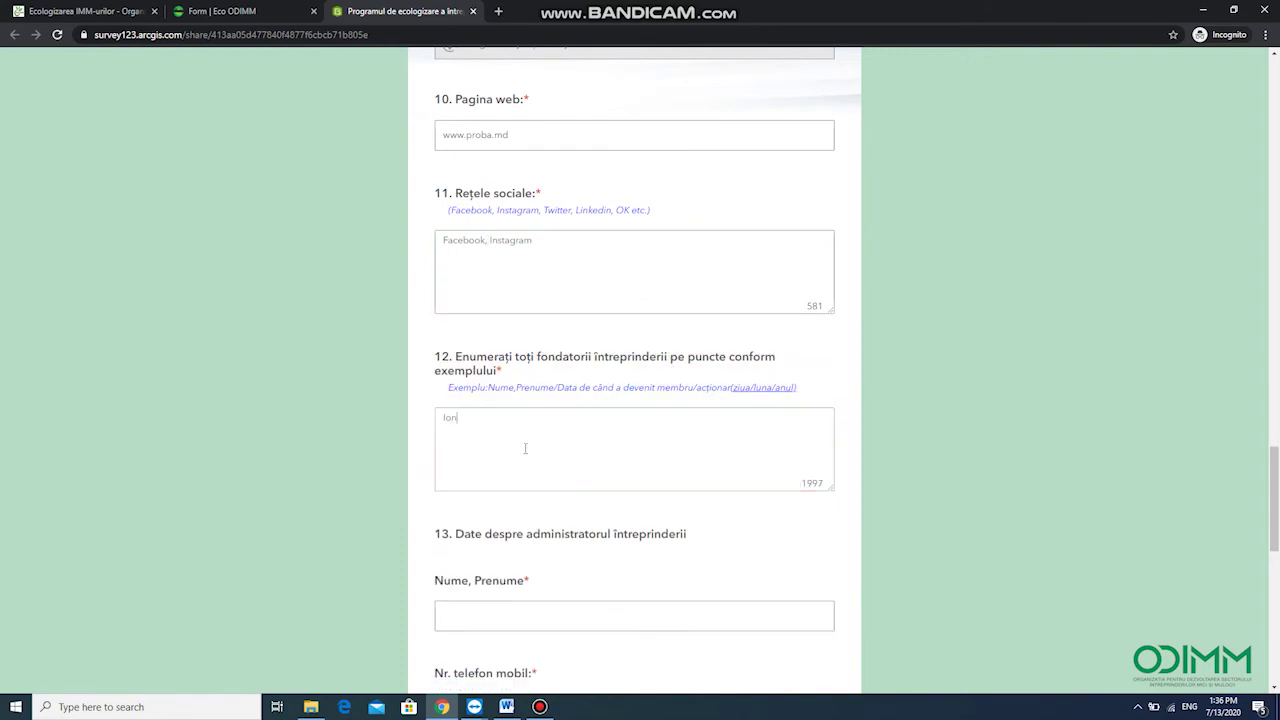
pyautogui.write('escu Ion 06.07.2019')
# Fill in the administrator's full name, mobile number and e-mail address
pyautogui.scroll(-1, 524, 448)
pyautogui.click(483, 486)
pyautogui.write('Ionescu Ion')
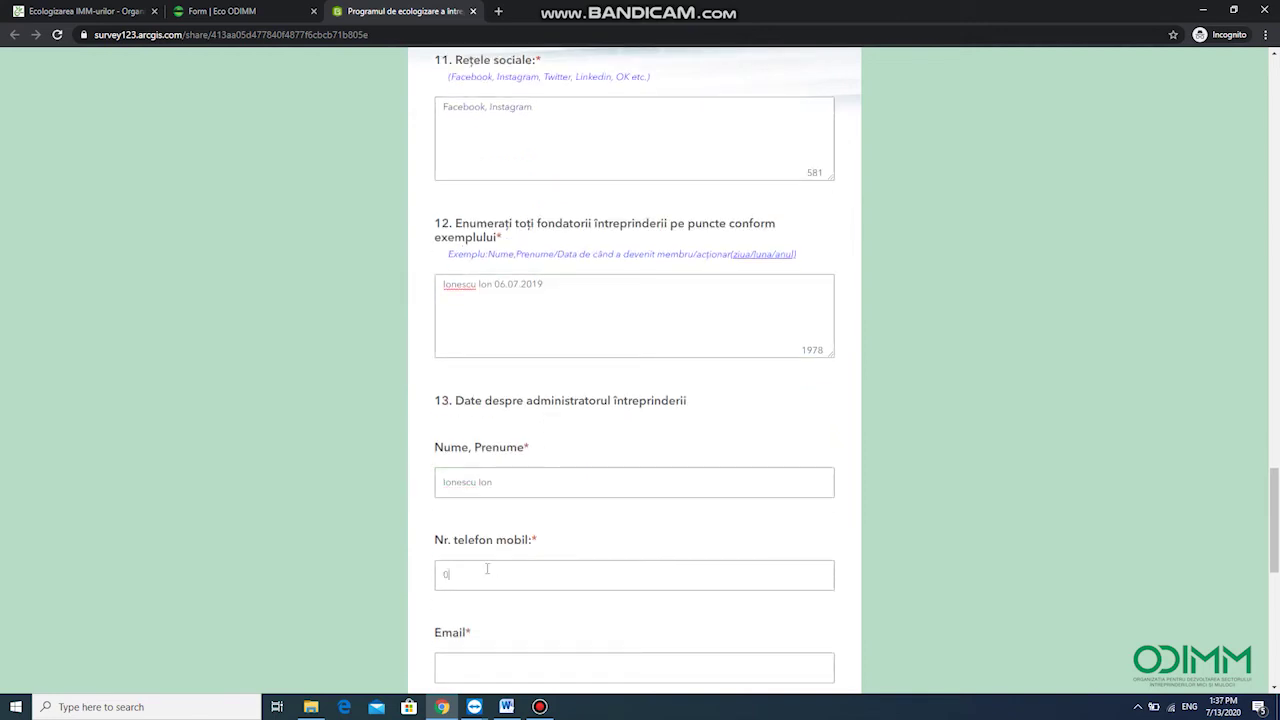
pyautogui.click(487, 569)
pyautogui.scroll(-1, 500, 609)
pyautogui.click(464, 532)
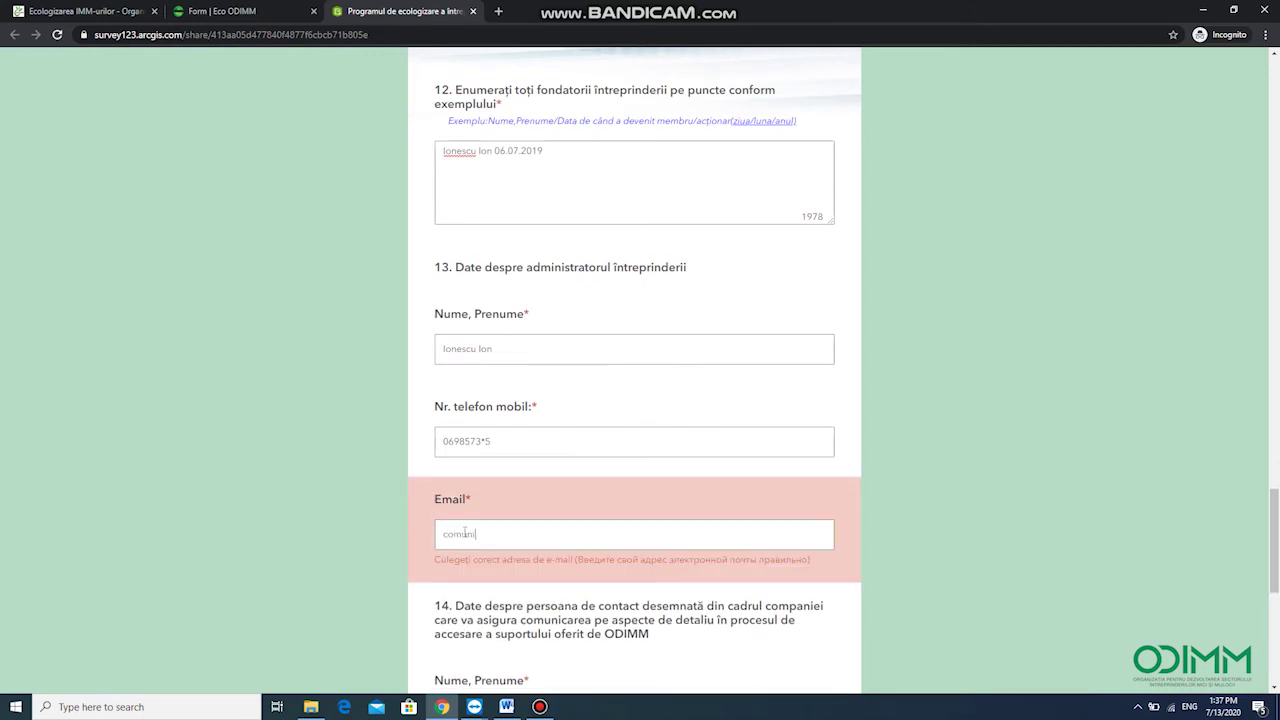
# Fill in the contact person's name, function 'administrator', mobile number and e-mail
pyautogui.scroll(-3, 478, 441)
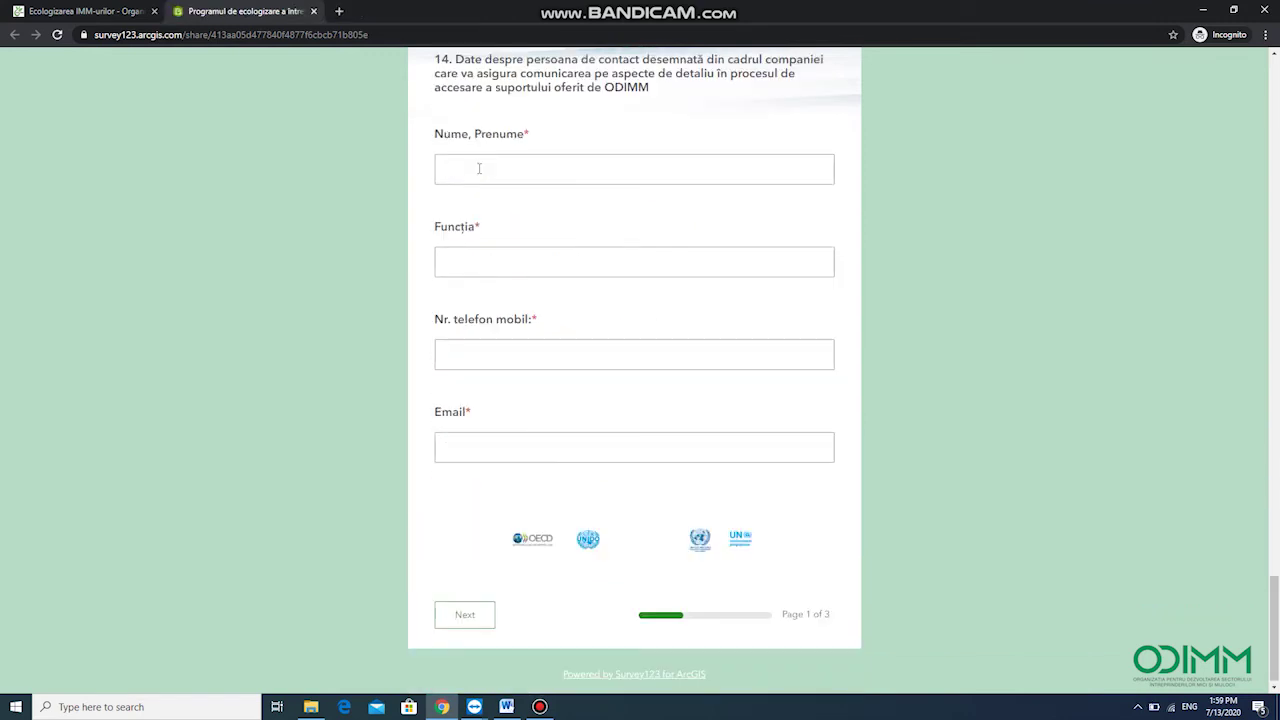
pyautogui.write('Ionescu Ion')
pyautogui.click(481, 252)
pyautogui.write('administrator')
pyautogui.click(503, 365)
pyautogui.write('078564')
pyautogui.press('BackSpace')
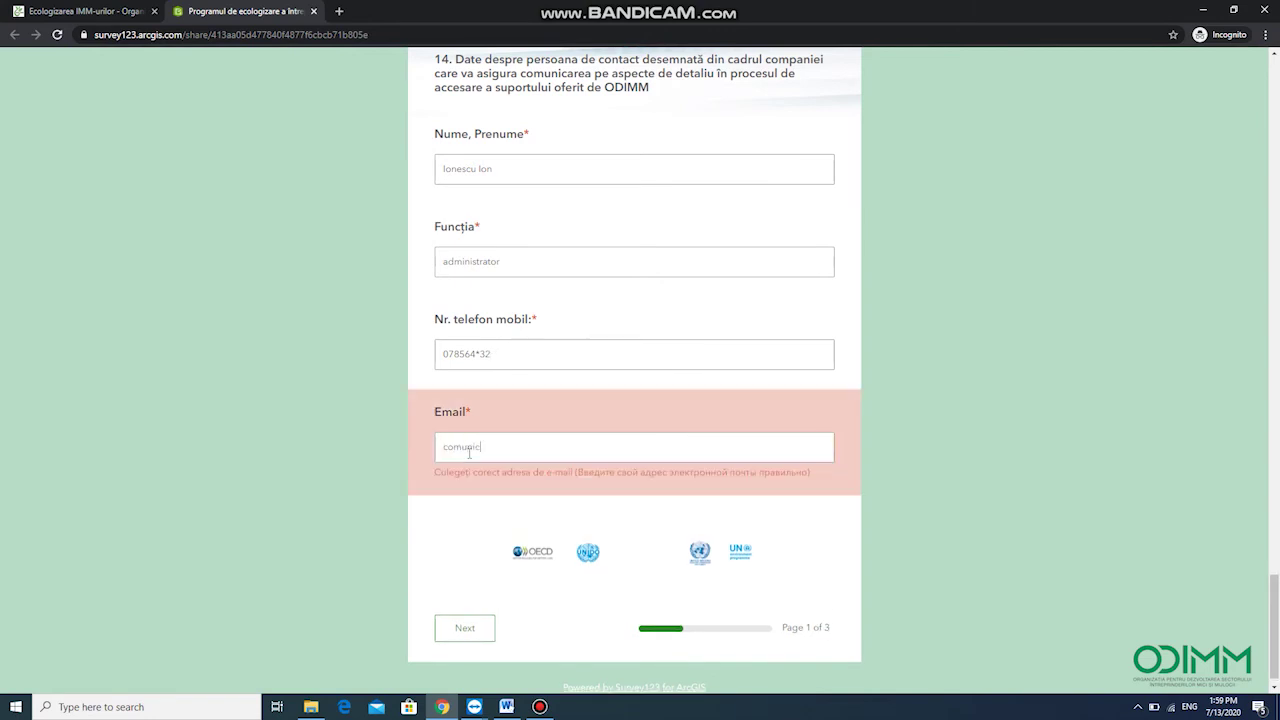
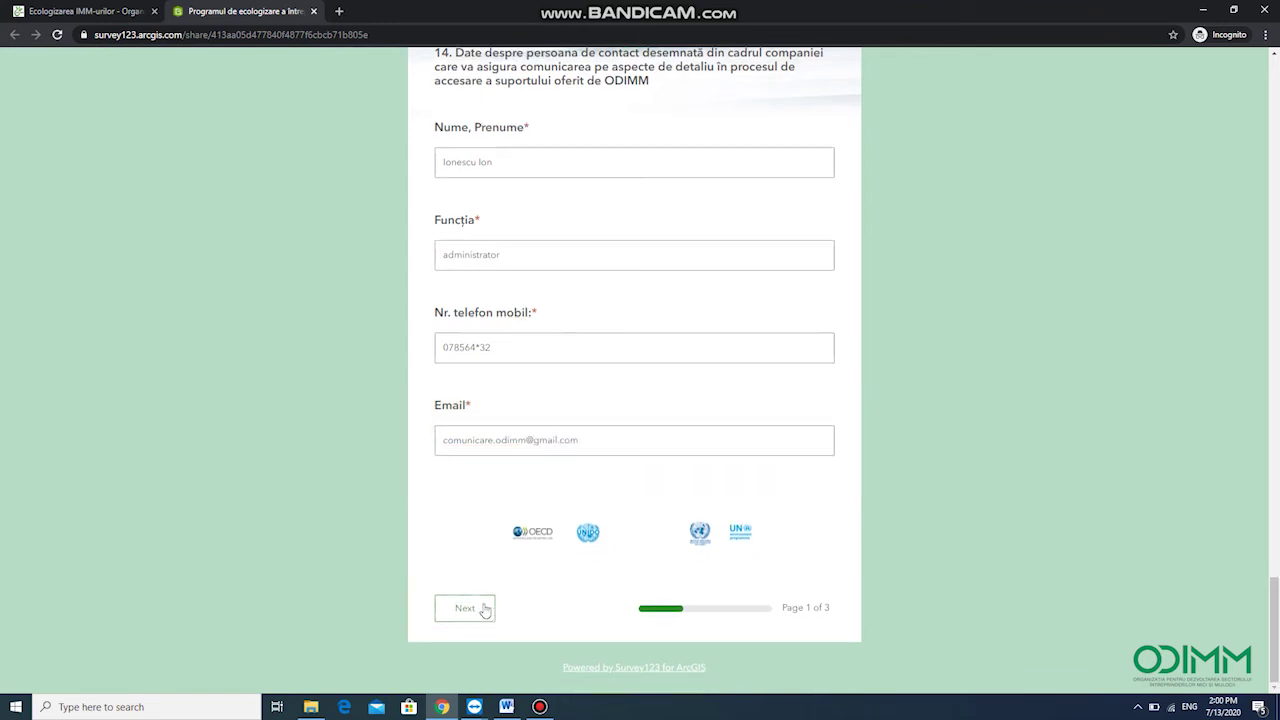
# On page 2, put dashes in the 2018 sales revenue and production volume fields
pyautogui.click(483, 609)
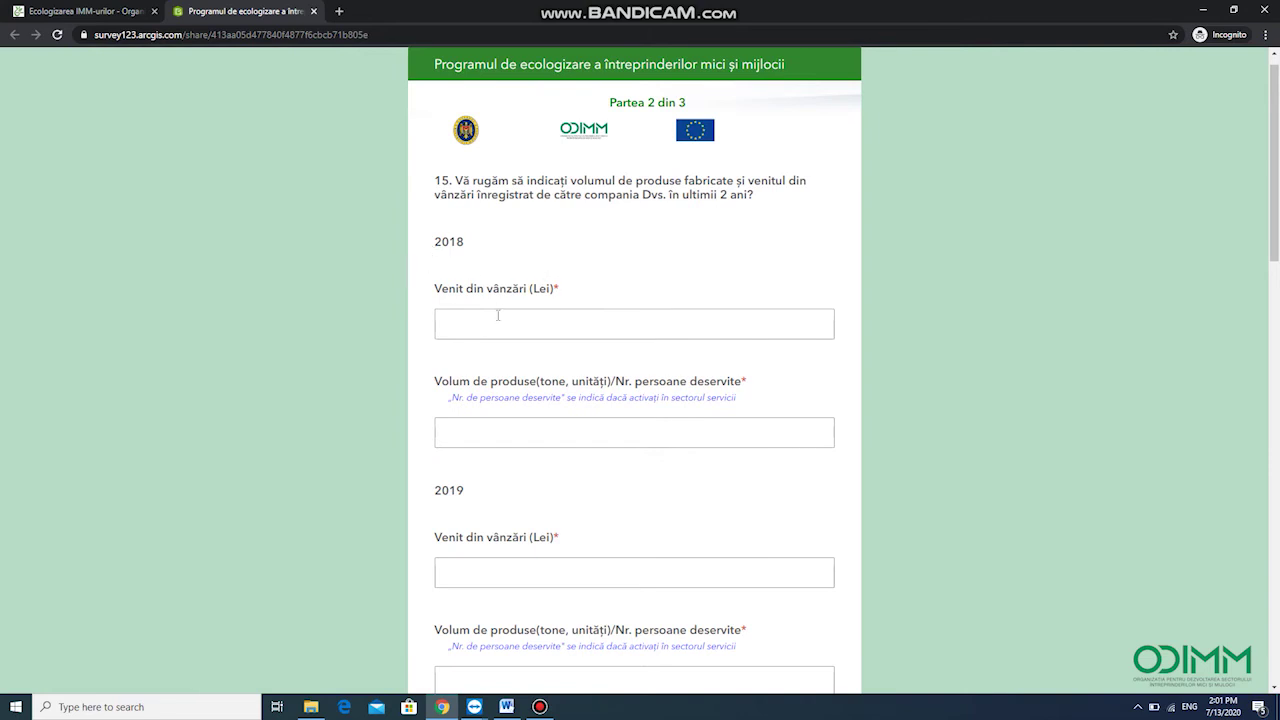
pyautogui.write('-')
pyautogui.click(470, 432)
pyautogui.write('-')
pyautogui.scroll(-4, 497, 457)
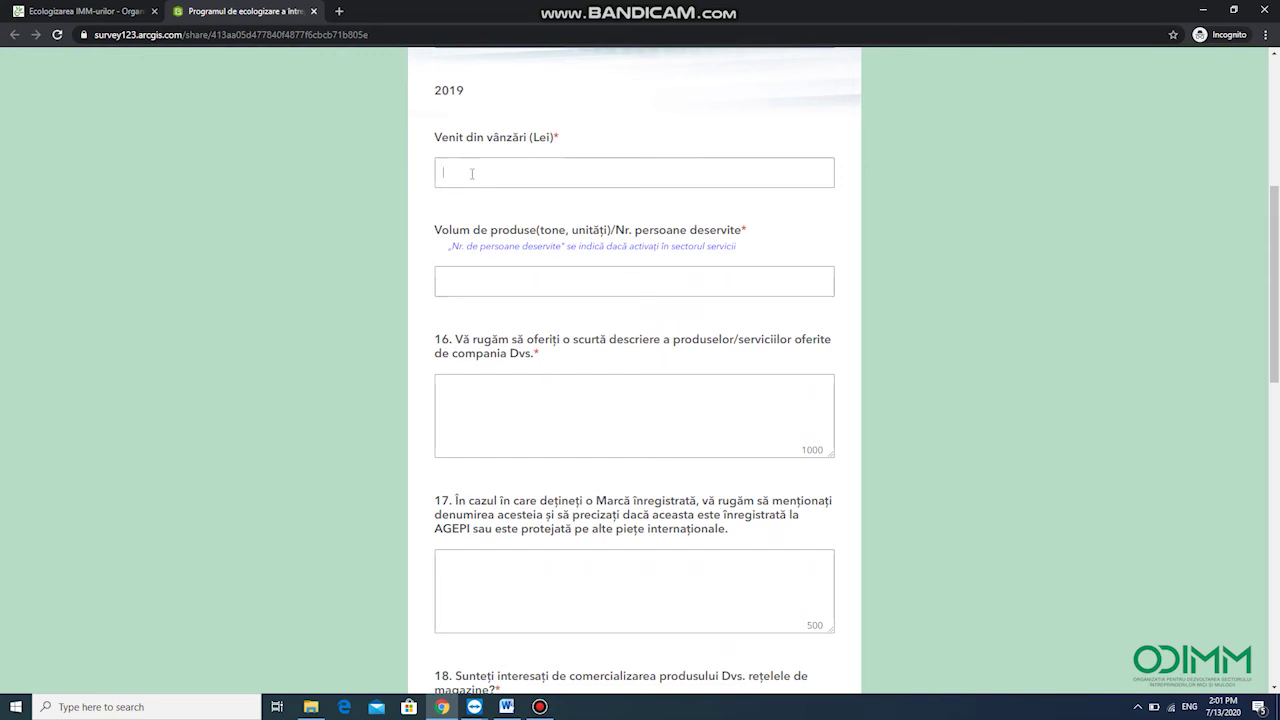
# Enter 2019 sales revenue 45000 lei and production volume '1 tone'
pyautogui.click(472, 174)
pyautogui.write('45000')
pyautogui.click(492, 286)
pyautogui.write('1 tone')
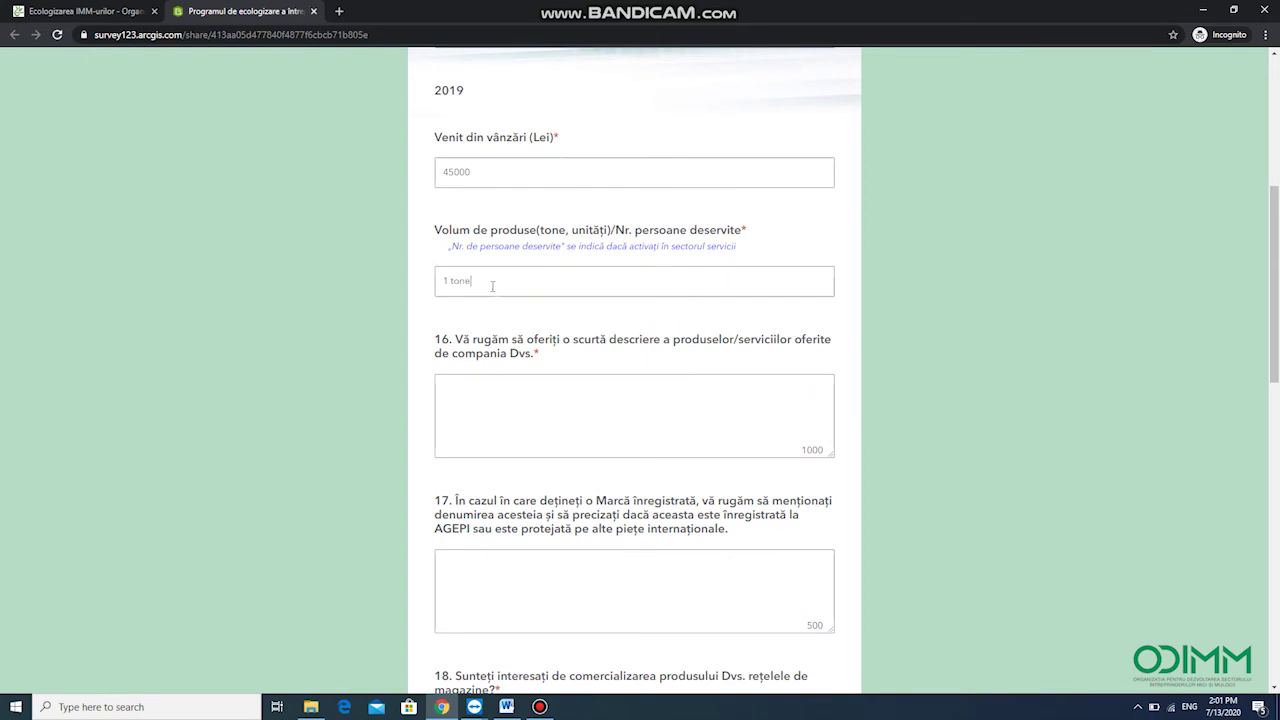
# Answer question 16 by pasting its own wording as the product description
pyautogui.moveTo(561, 340); pyautogui.dragTo(590, 354)
pyautogui.hotkey('ctrl', 'c')
pyautogui.click(528, 392)
pyautogui.hotkey('ctrl', 'v')
# Answer question 17 with '-', question 18 with Da, and quantities '1 tona mere/anual'
pyautogui.scroll(-2, 528, 393)
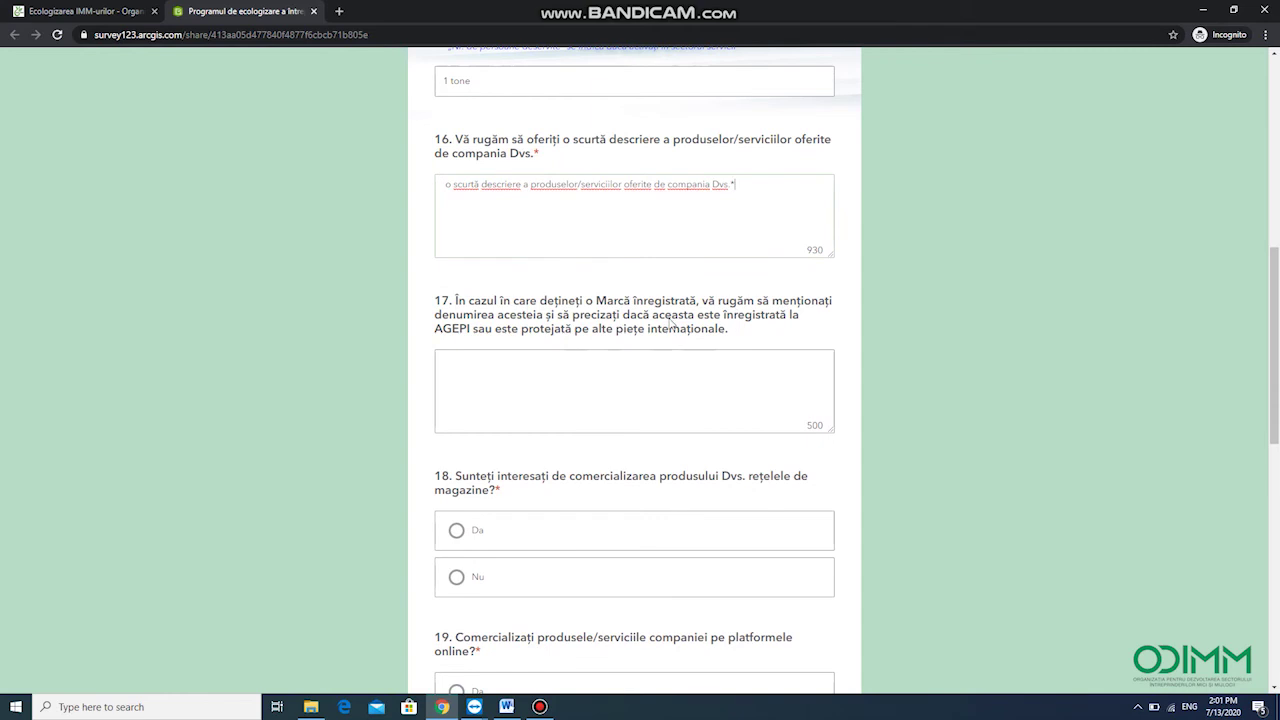
pyautogui.click(467, 372)
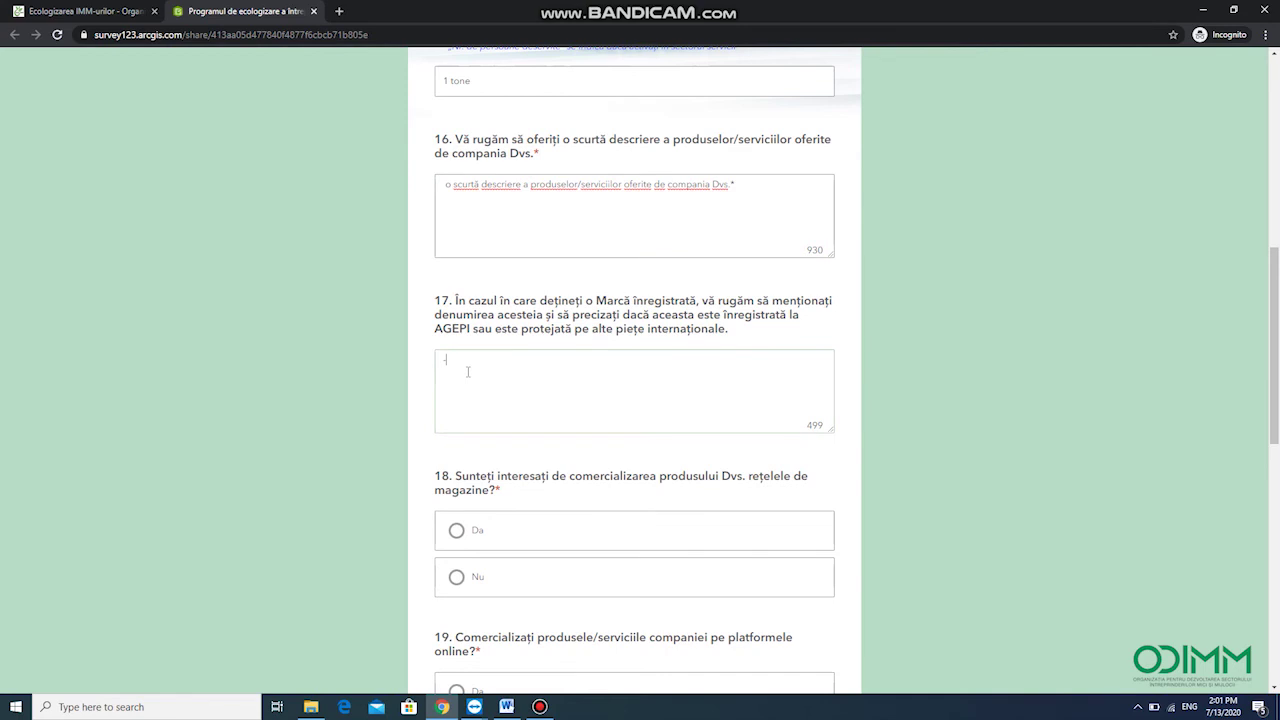
pyautogui.scroll(-2, 568, 365)
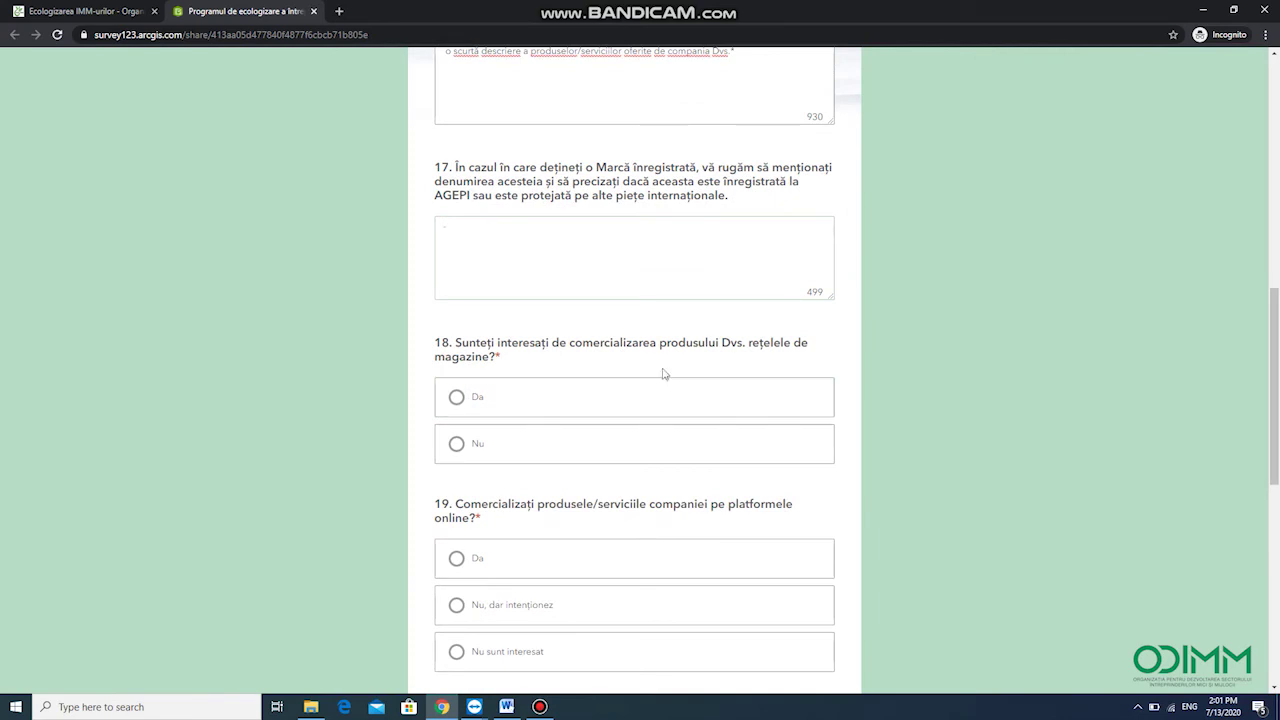
pyautogui.click(760, 396)
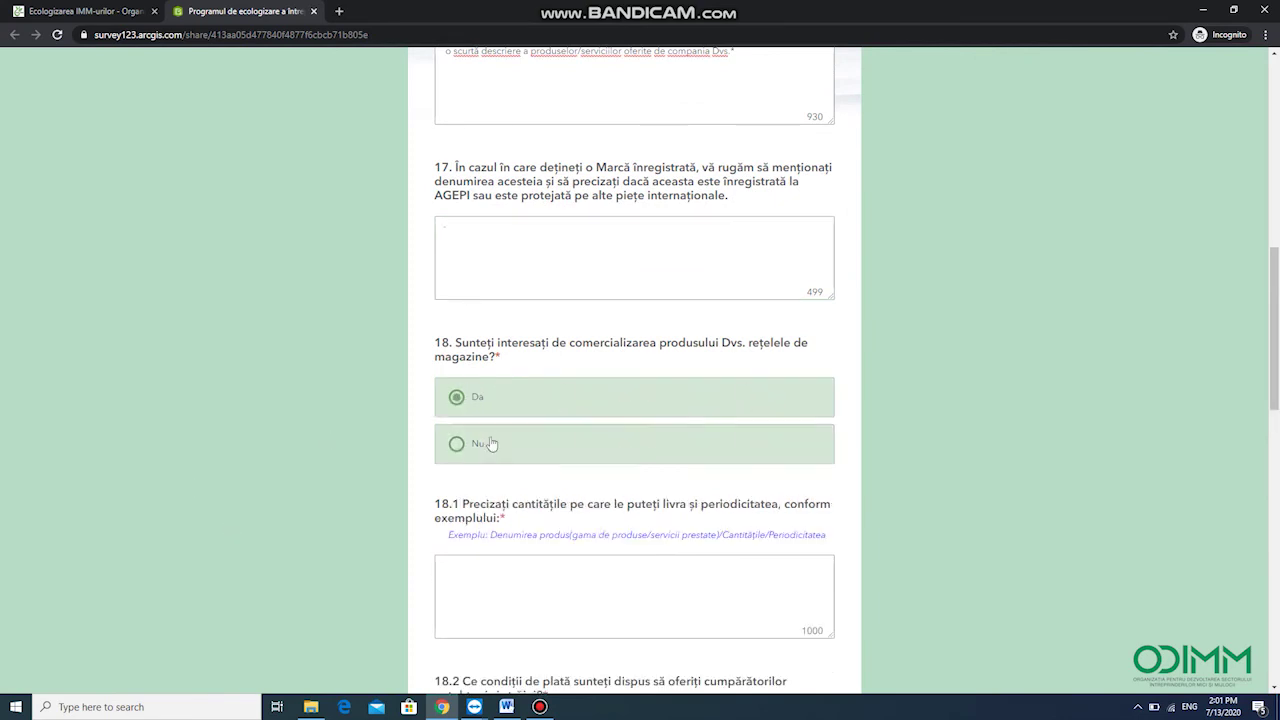
pyautogui.scroll(-2, 569, 417)
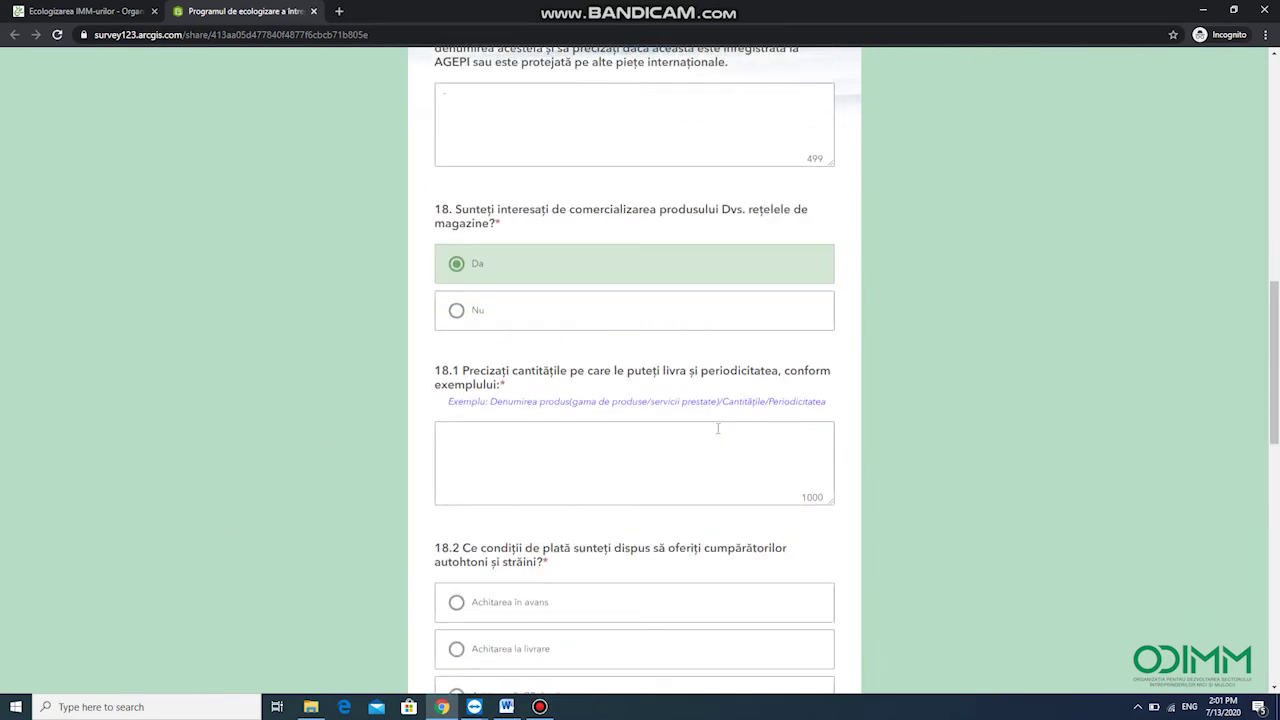
pyautogui.click(506, 443)
pyautogui.write('M')
pyautogui.press('BackSpace')
pyautogui.press('BackSpace')
pyautogui.press('BackSpace')
pyautogui.write('1 tona mere/anual')
pyautogui.scroll(-1, 500, 443)
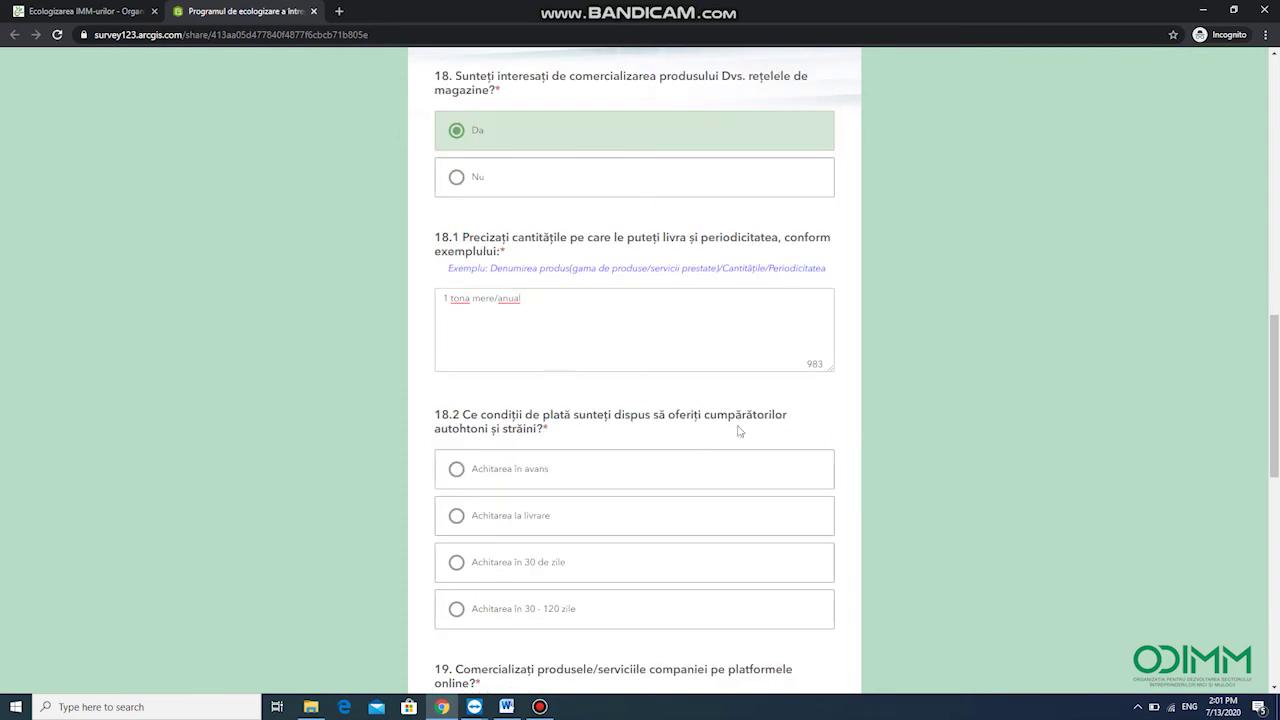
# Choose payment on delivery and answer Da to online sales via 'platforma web'
pyautogui.click(457, 516)
pyautogui.scroll(-2, 605, 380)
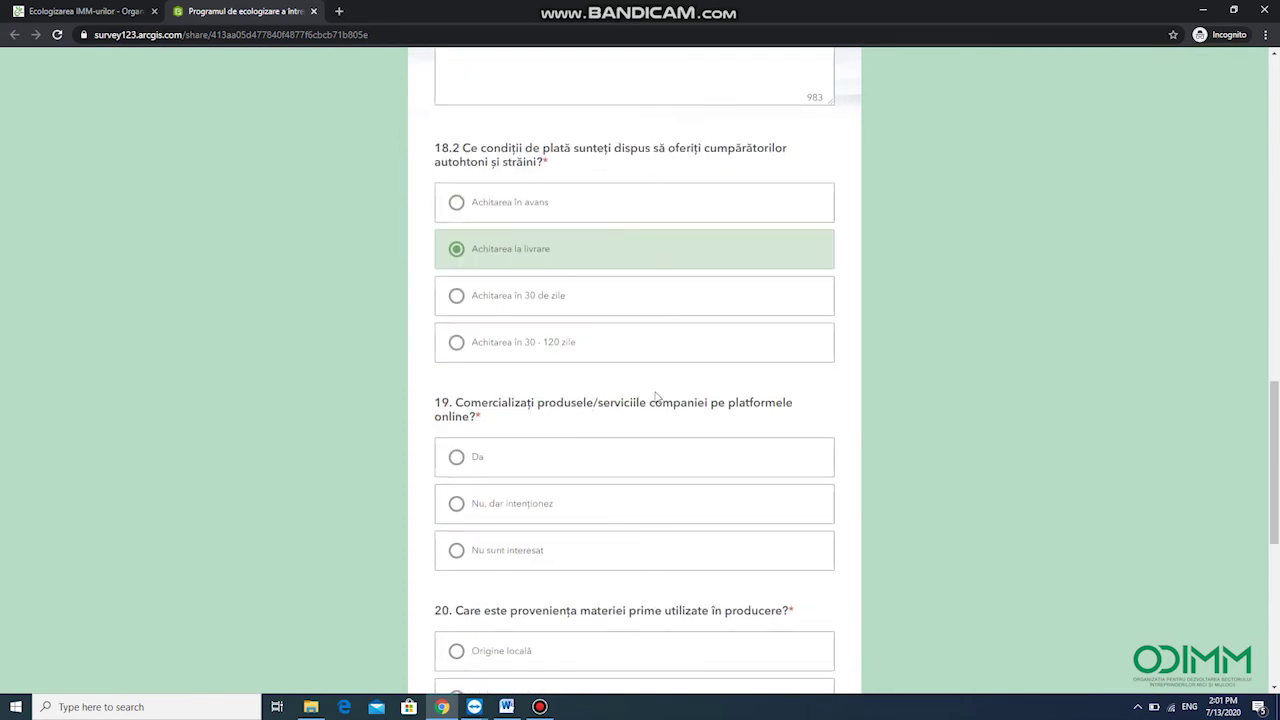
pyautogui.click(511, 454)
pyautogui.scroll(-1, 597, 460)
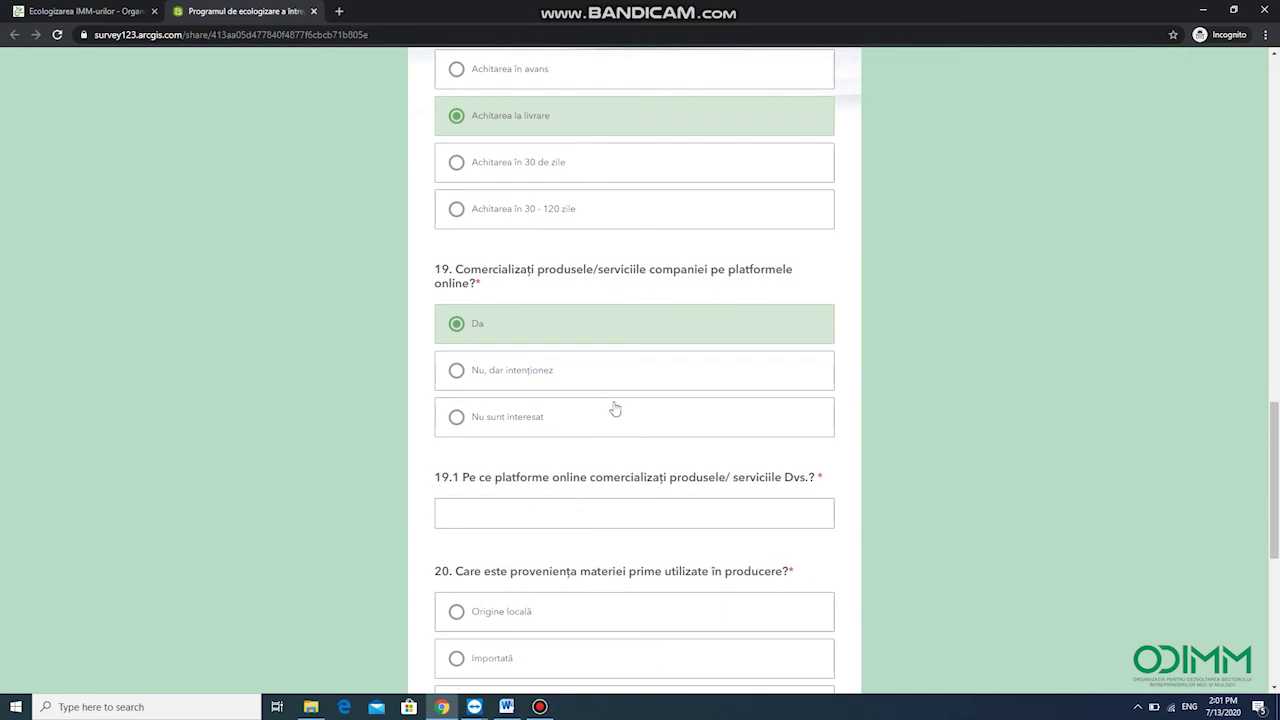
pyautogui.write('platforma web')
pyautogui.scroll(-2, 510, 480)
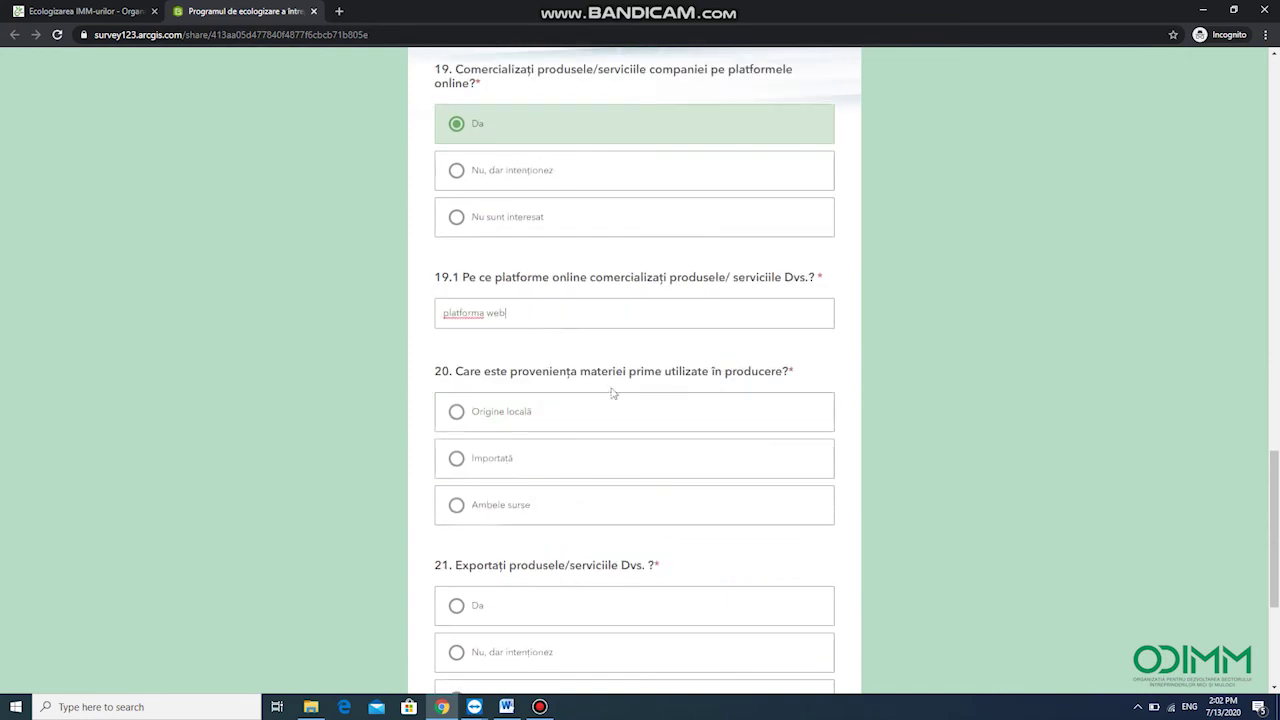
# Record raw material imported from Franta and exports to Romania, then continue to page 3
pyautogui.click(459, 459)
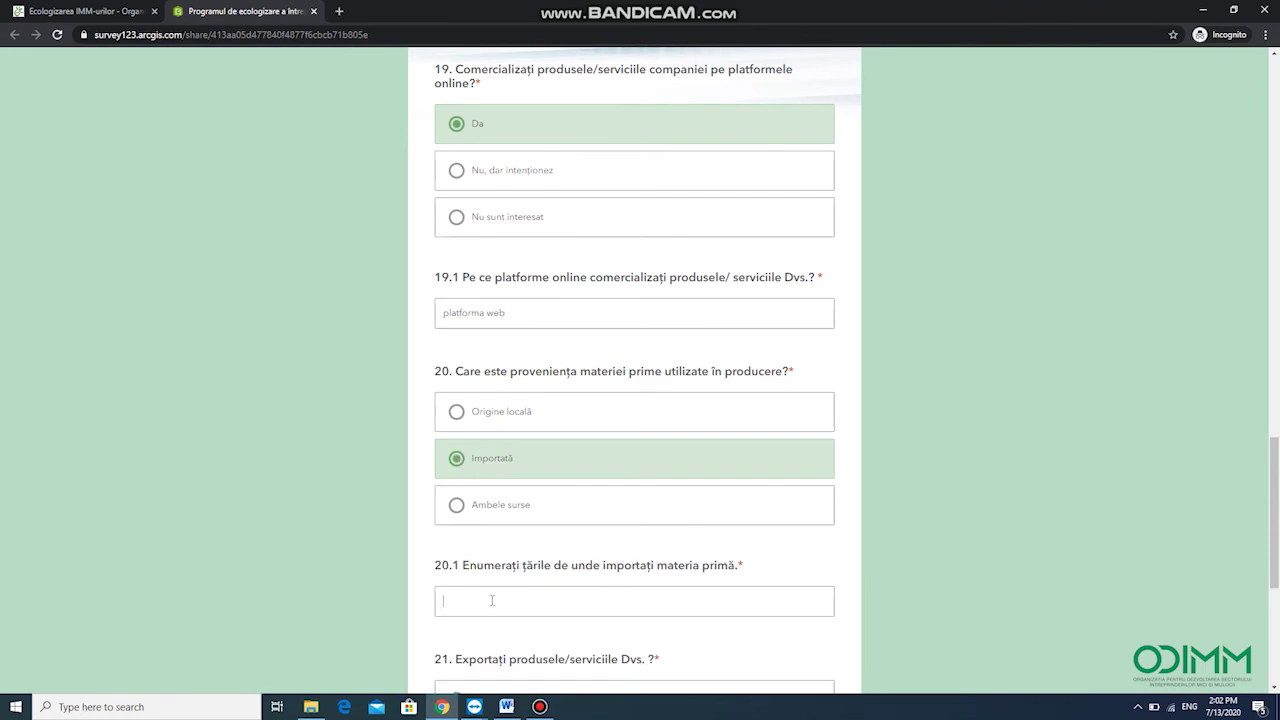
pyautogui.write('Franta')
pyautogui.scroll(-3, 530, 560)
pyautogui.click(457, 434)
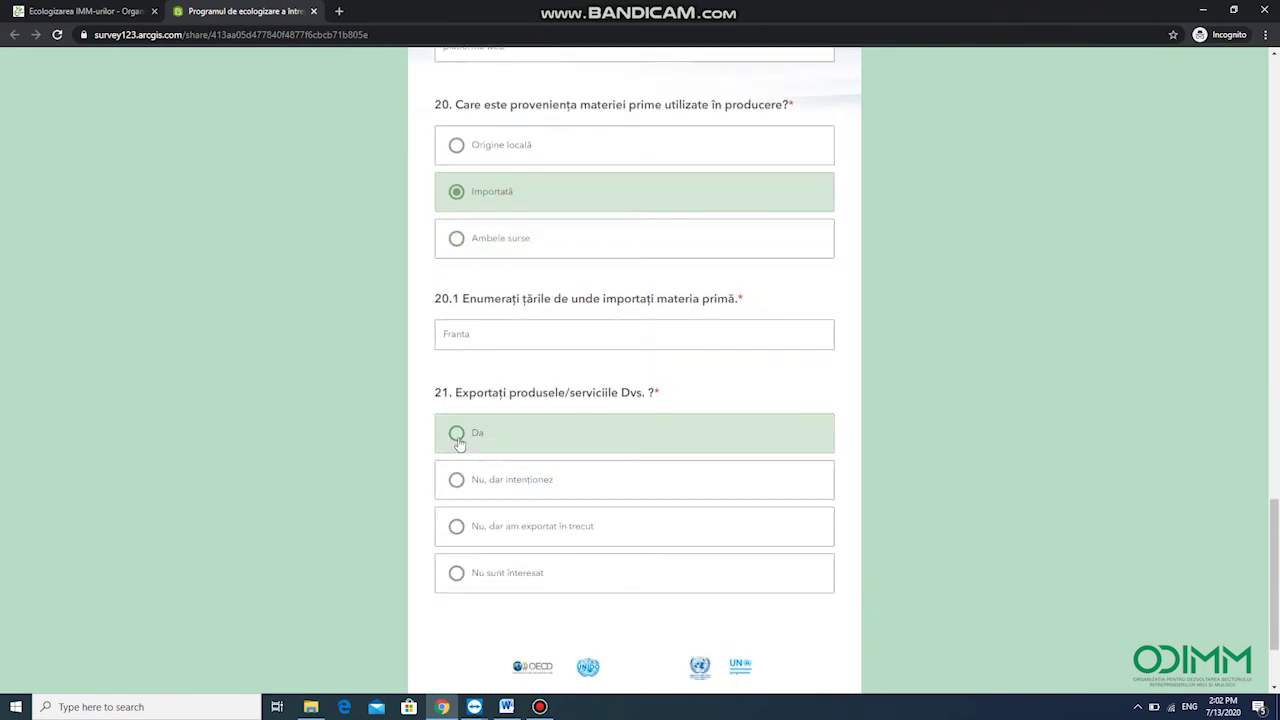
pyautogui.scroll(-1, 508, 651)
pyautogui.click(521, 531)
pyautogui.write('Romania')
pyautogui.scroll(-1, 530, 545)
pyautogui.click(541, 613)
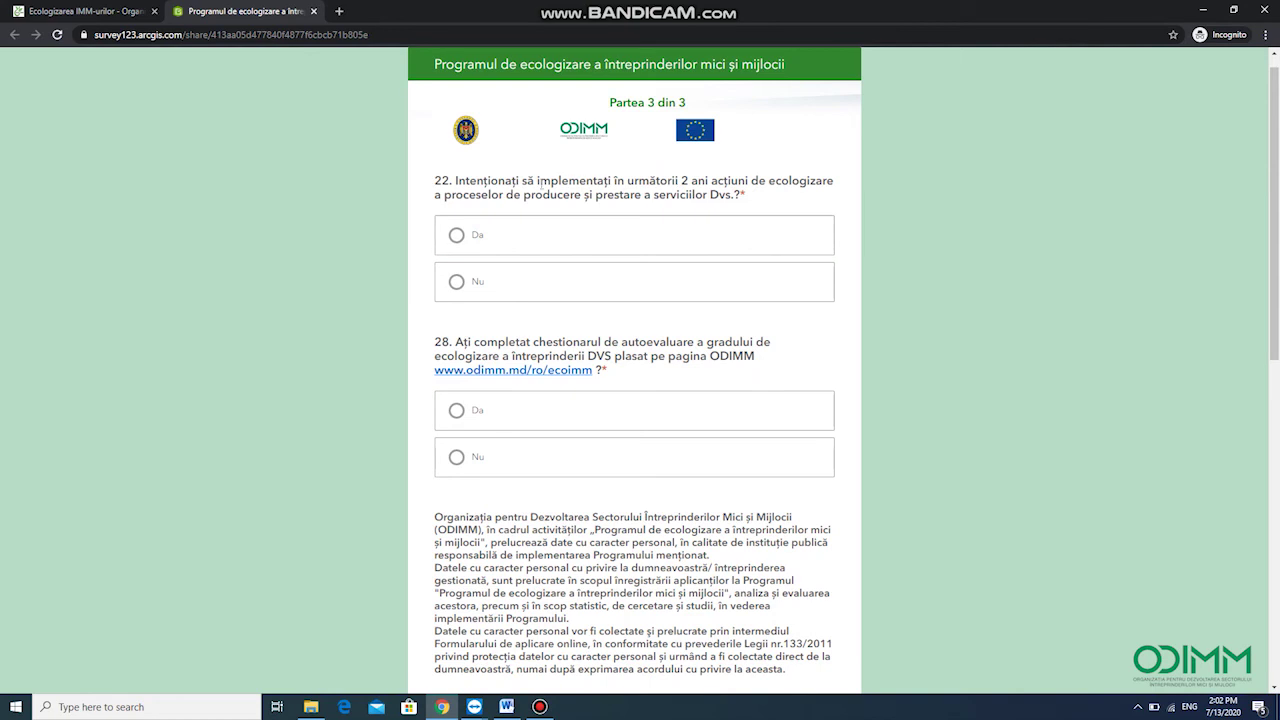
# Answer Da to question 22
pyautogui.click(548, 236)
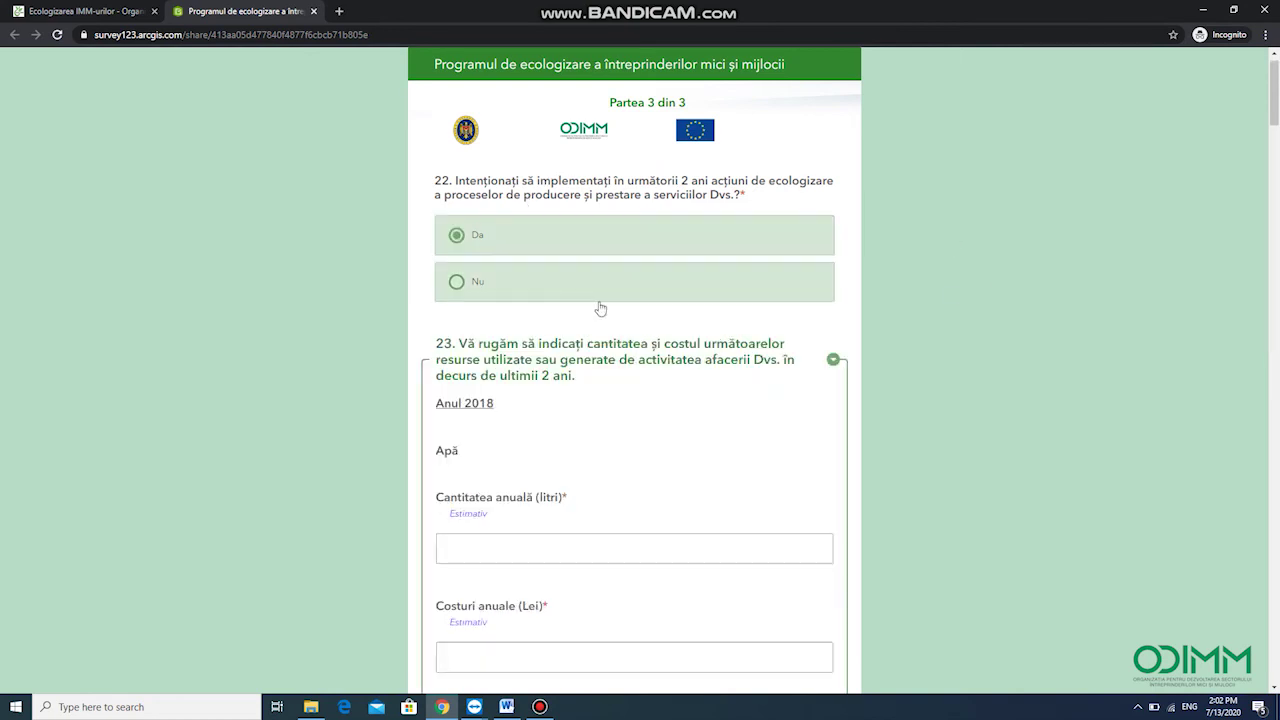
pyautogui.scroll(-1, 600, 306)
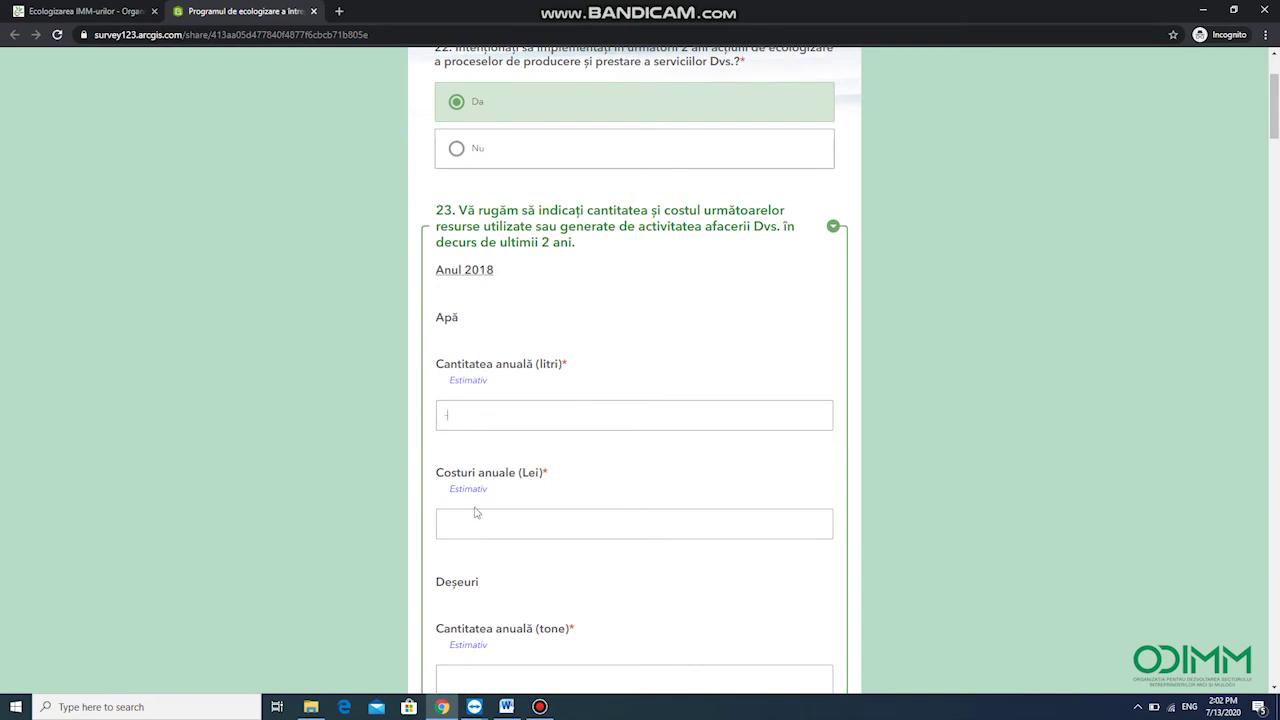
pyautogui.scroll(-2, 464, 522)
# Put dashes in the 2018 waste, fuel, raw-material and Altele quantity and cost fields
pyautogui.click(476, 404)
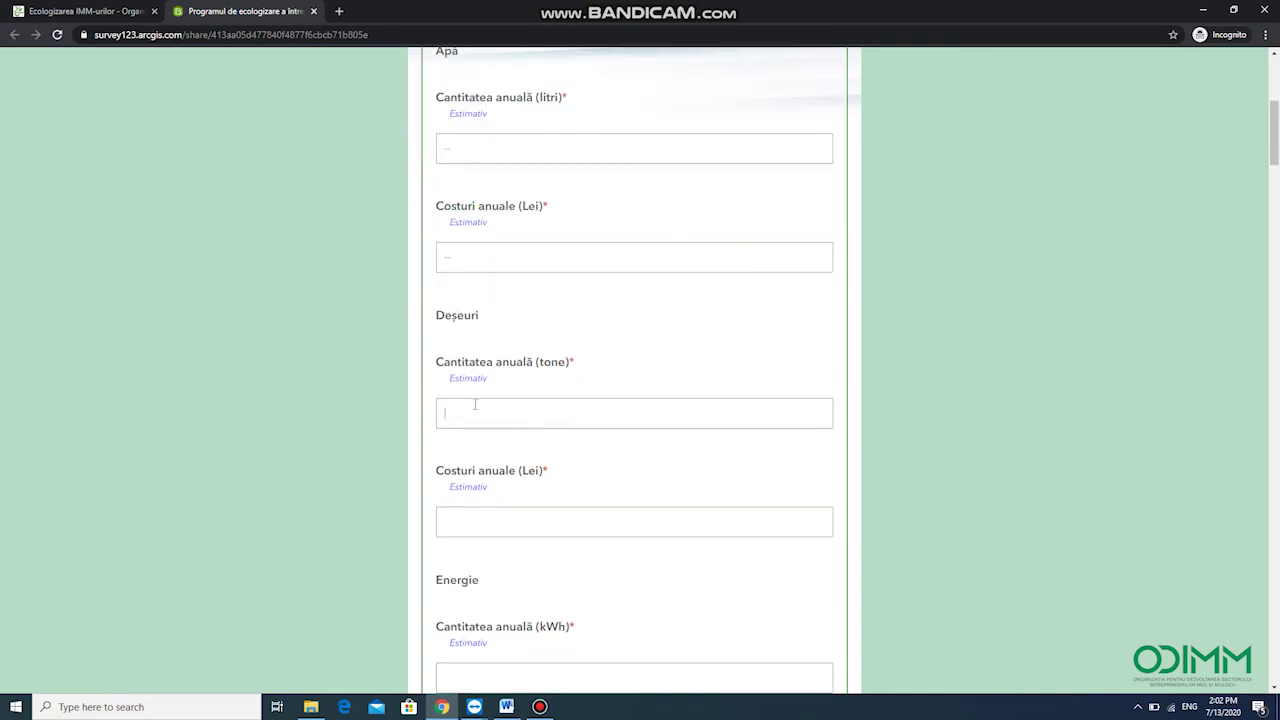
pyautogui.scroll(-2, 461, 523)
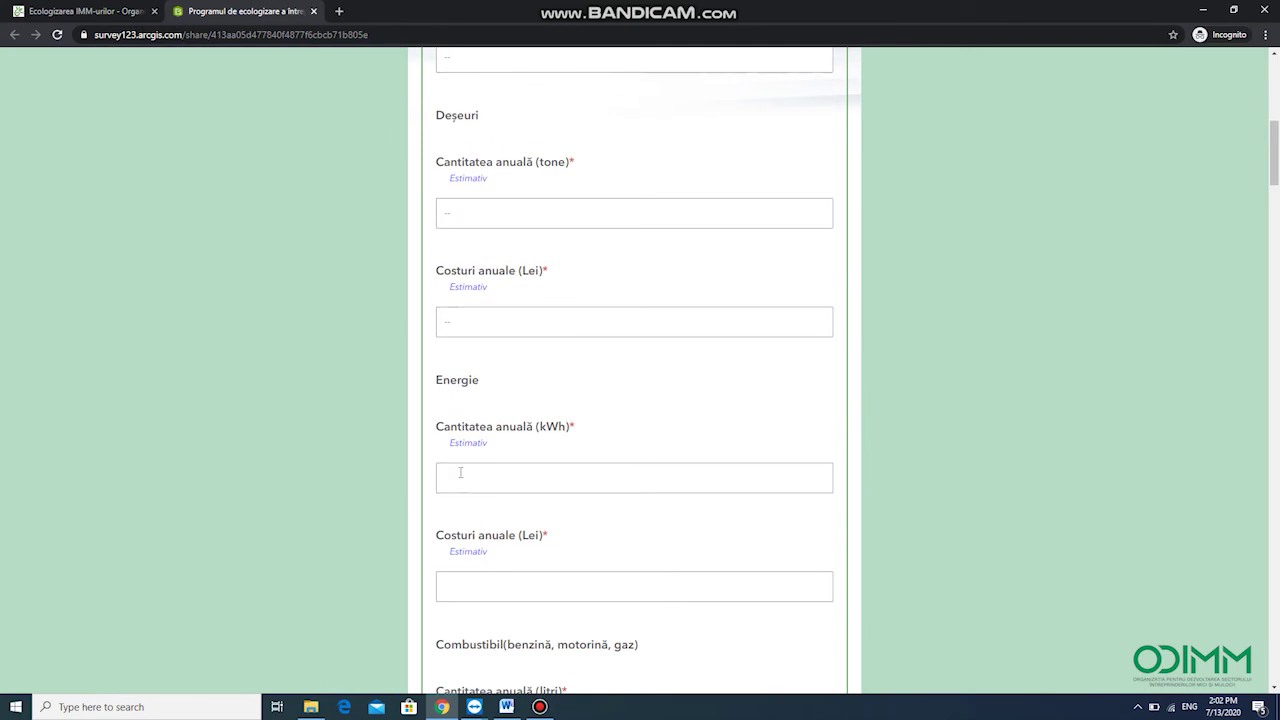
pyautogui.scroll(-2, 466, 586)
pyautogui.click(462, 541)
pyautogui.scroll(-2, 469, 603)
pyautogui.click(483, 462)
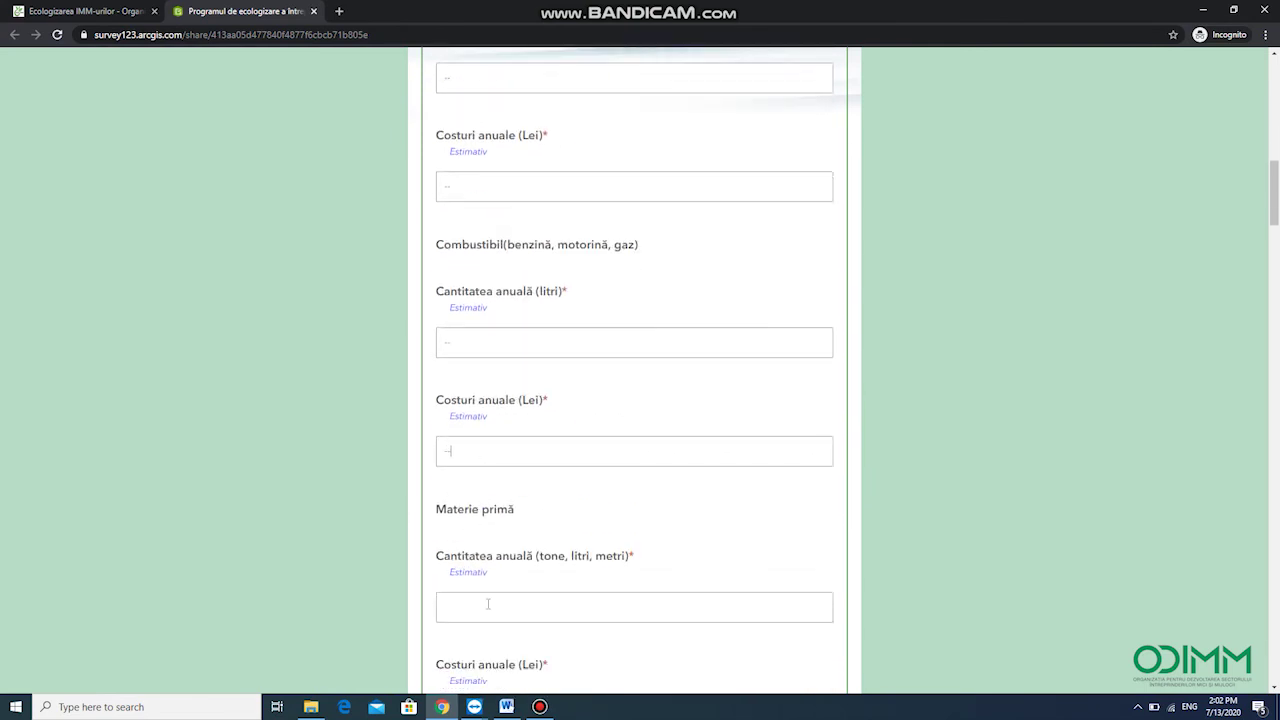
pyautogui.scroll(-3, 488, 604)
pyautogui.click(481, 457)
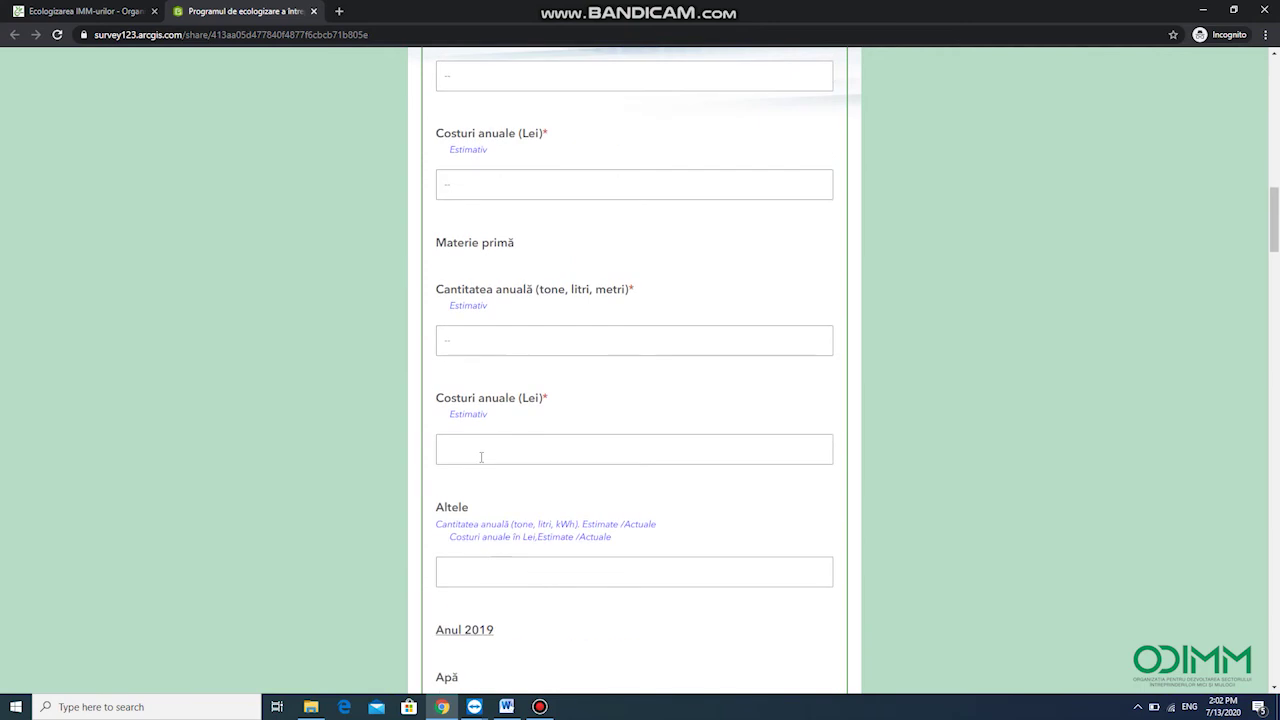
pyautogui.click(500, 577)
pyautogui.scroll(-3, 507, 540)
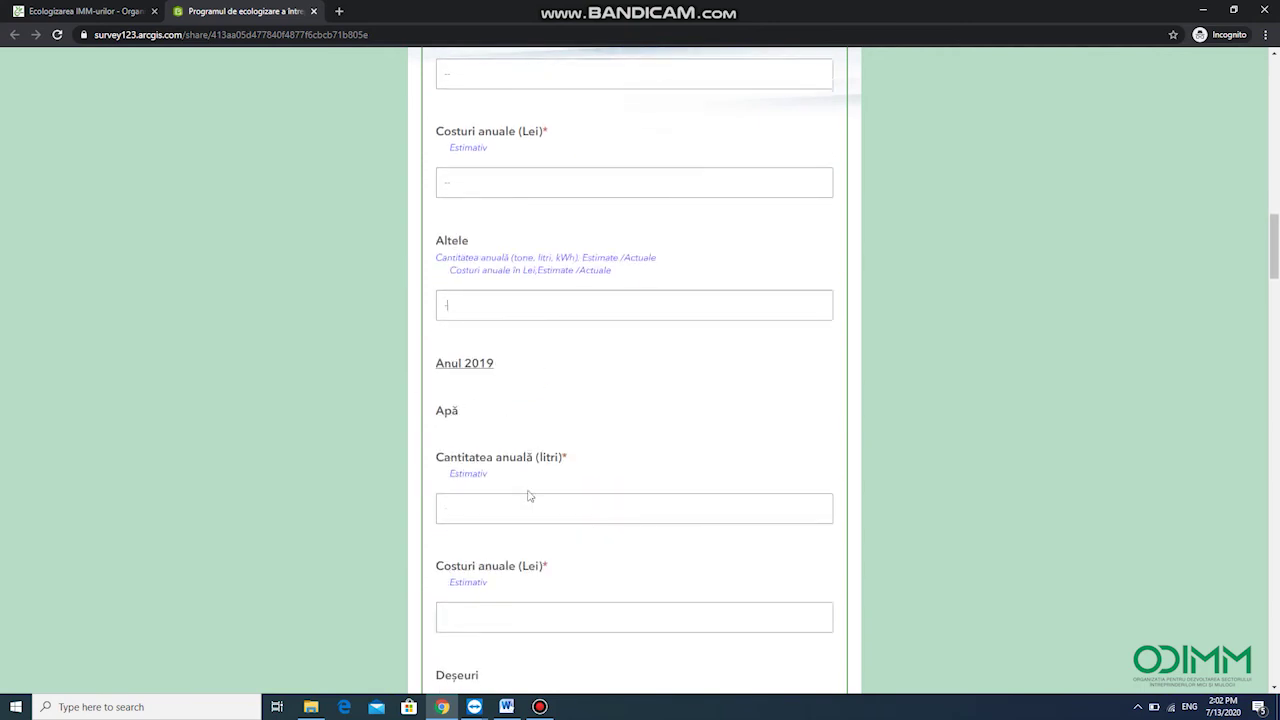
pyautogui.scroll(-1, 499, 448)
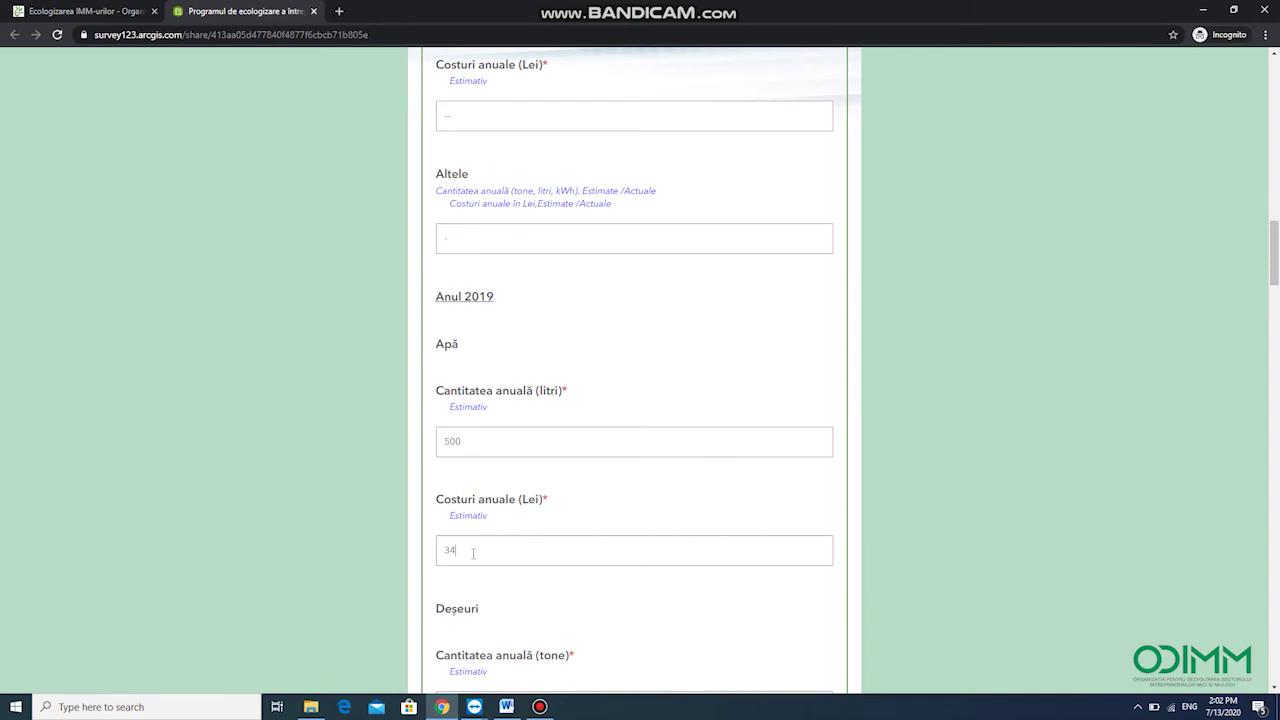
# Enter 2019 water cost 34000, waste 0,5 costing 10000 lei, and energy 5060 kWh
pyautogui.write('000')
pyautogui.scroll(-2, 473, 553)
pyautogui.click(489, 504)
pyautogui.write('0,5')
pyautogui.scroll(-2, 508, 503)
pyautogui.click(491, 414)
pyautogui.write('10000')
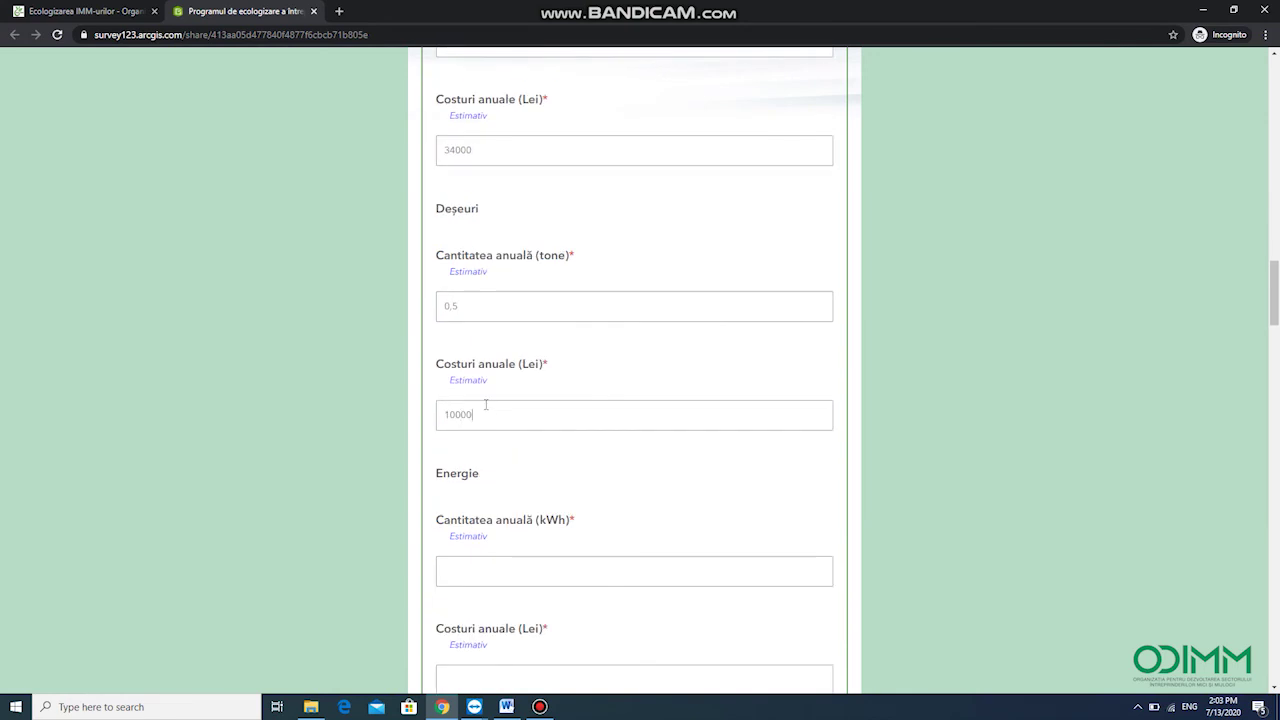
pyautogui.scroll(-2, 489, 409)
pyautogui.click(476, 384)
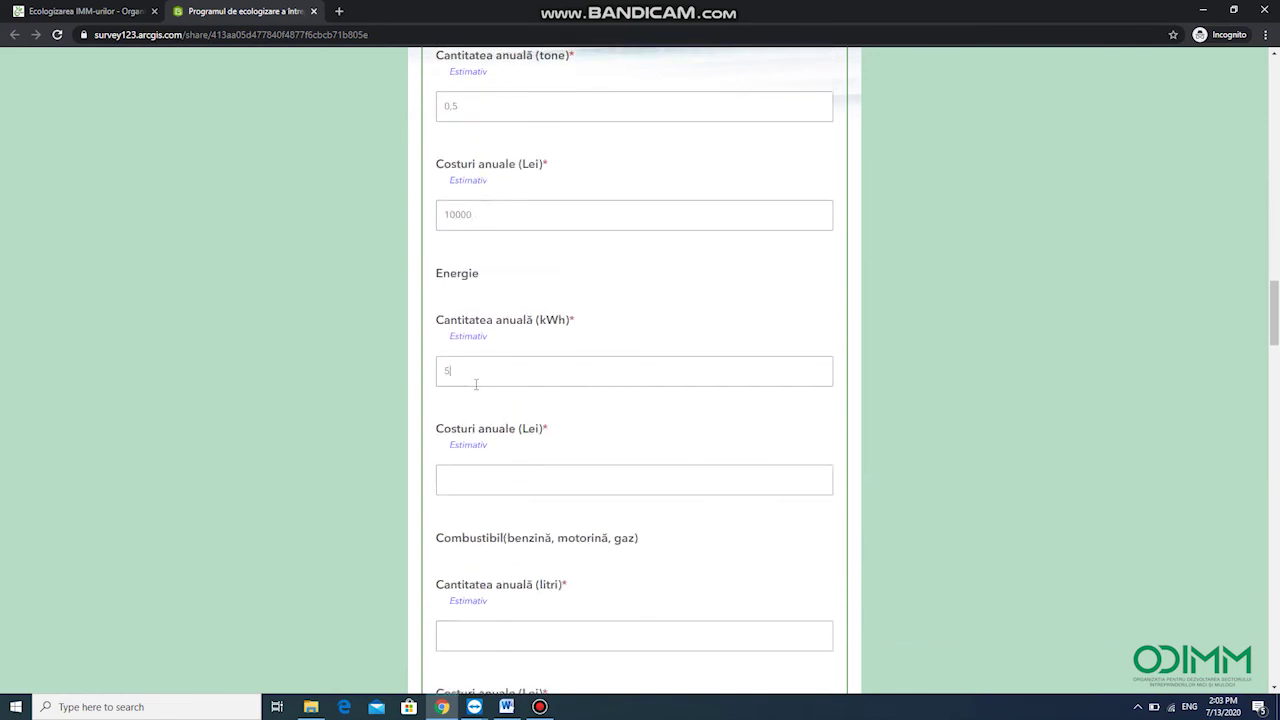
pyautogui.write('5060')
# Enter energy cost 50000 lei, fuel 700 litres at 50000 lei, raw material 0,3 tone at 64000 lei
pyautogui.scroll(-2, 476, 384)
pyautogui.click(470, 277)
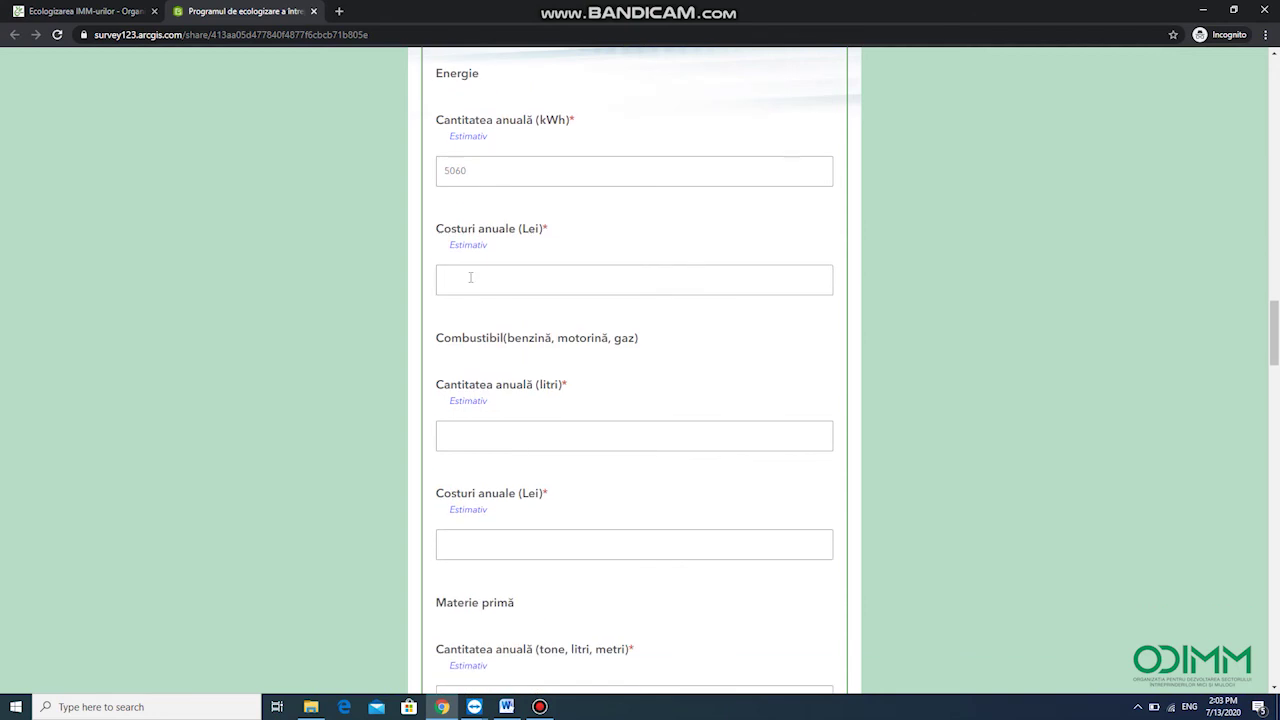
pyautogui.write('500007000')
pyautogui.click(483, 553)
pyautogui.scroll(-1, 483, 553)
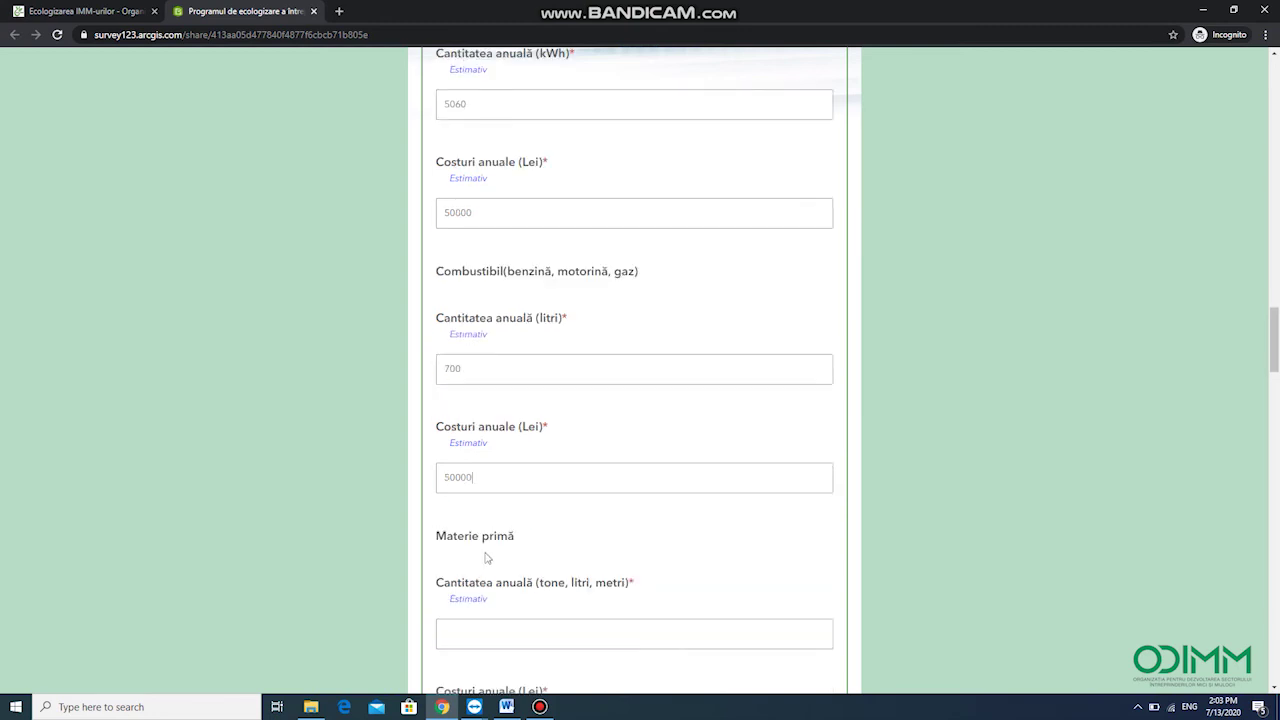
pyautogui.scroll(-2, 483, 558)
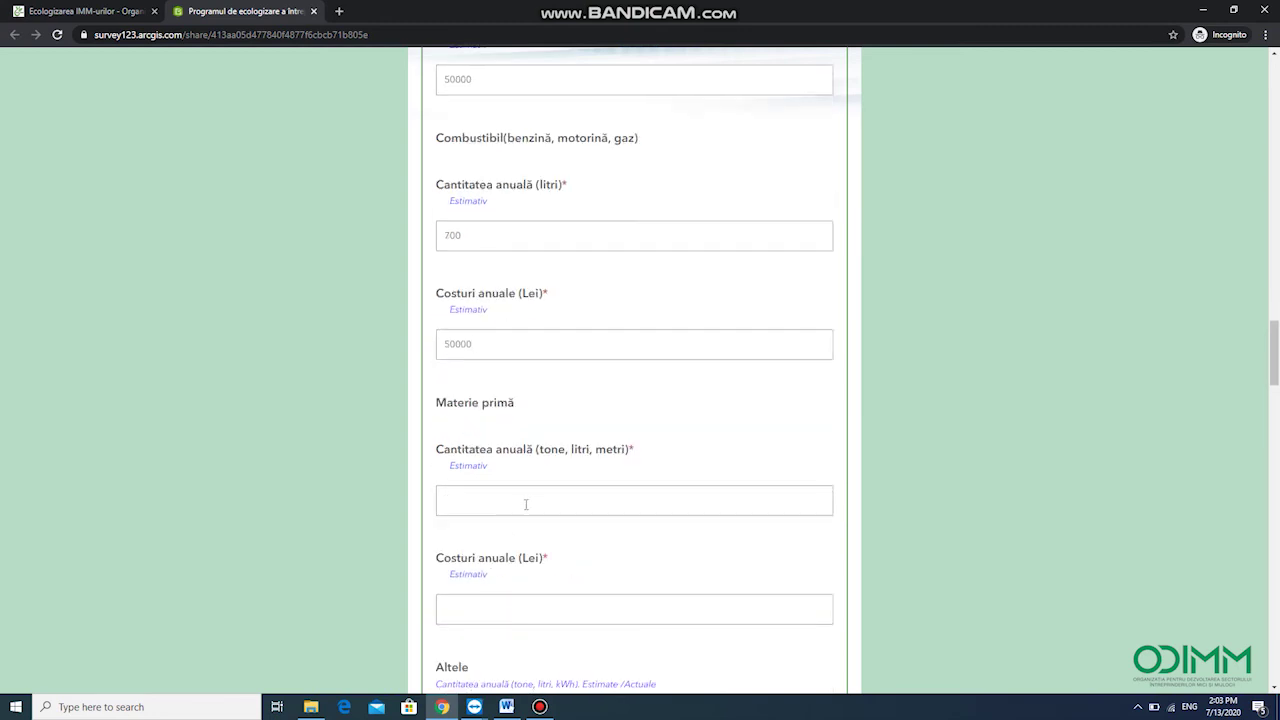
pyautogui.write('tone')
pyautogui.scroll(-2, 472, 476)
pyautogui.click(471, 476)
pyautogui.write('64000')
pyautogui.scroll(-6, 494, 423)
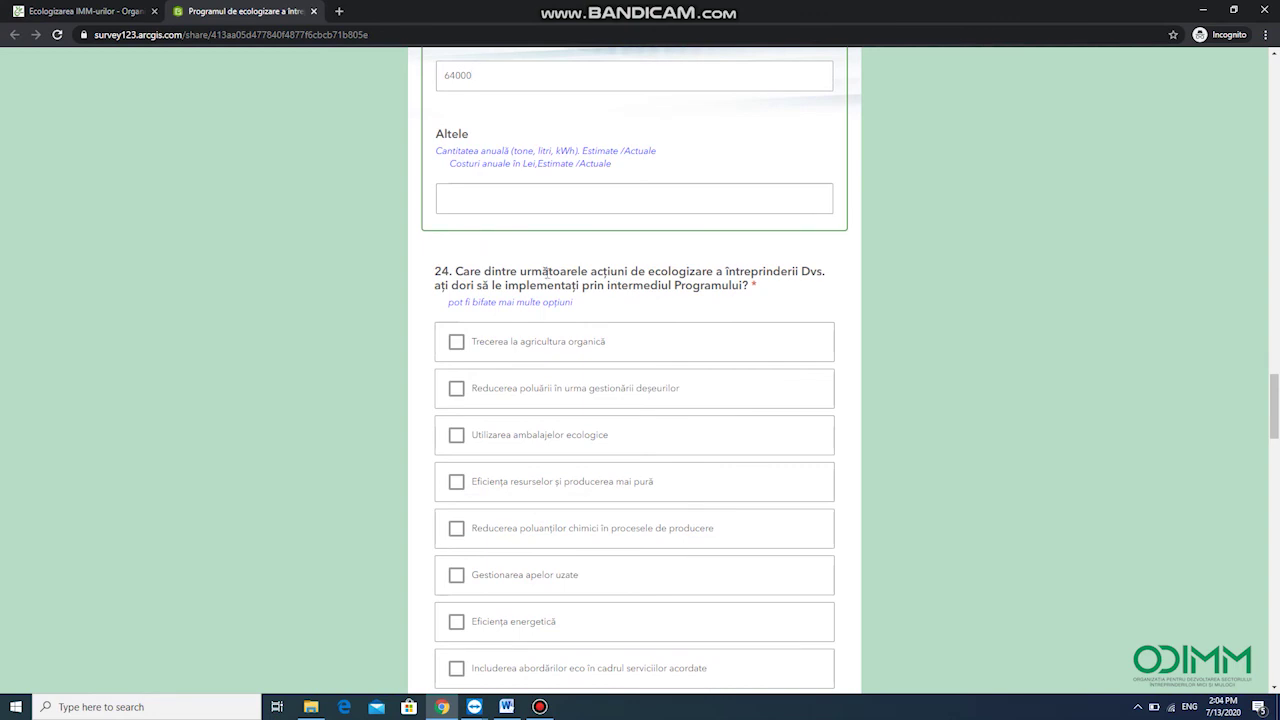
# For question 24, tick organic agriculture, ecological packaging, chemical pollutant reduction, eco approaches in services and international standards
pyautogui.moveTo(525, 271); pyautogui.dragTo(818, 272)
pyautogui.scroll(-2, 600, 300)
pyautogui.click(456, 212)
pyautogui.click(457, 302)
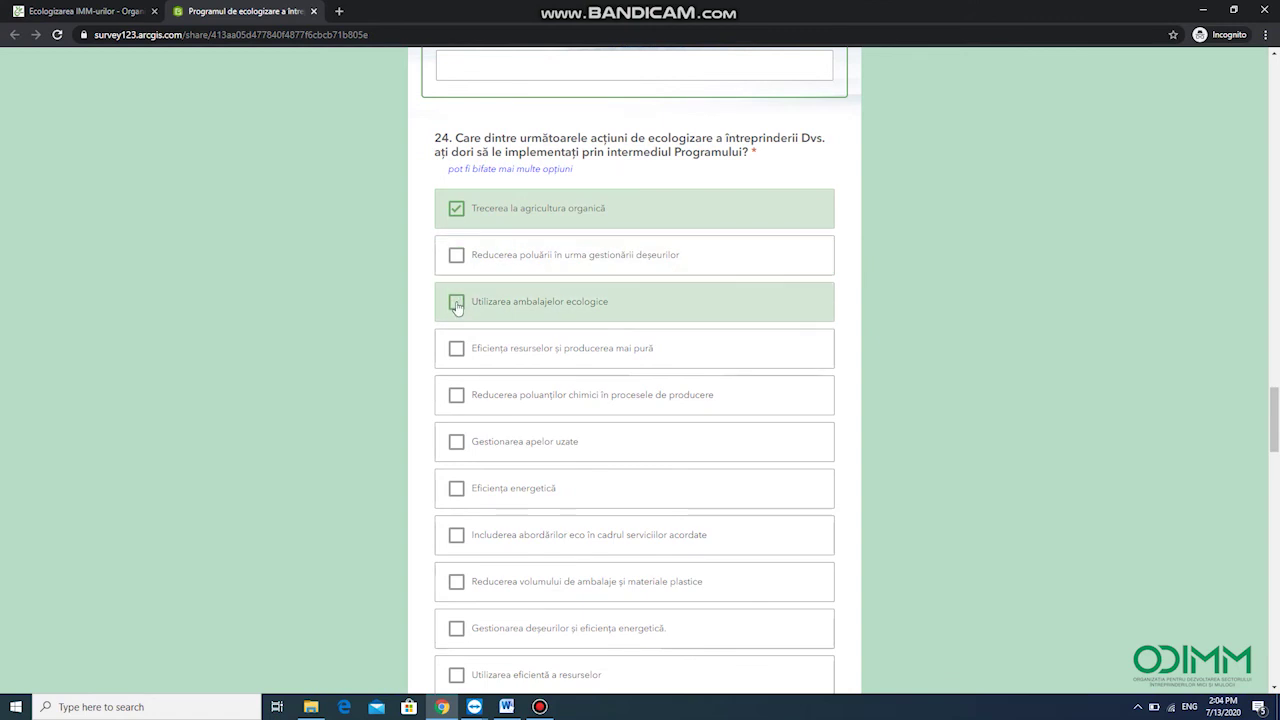
pyautogui.click(450, 394)
pyautogui.scroll(-1, 449, 430)
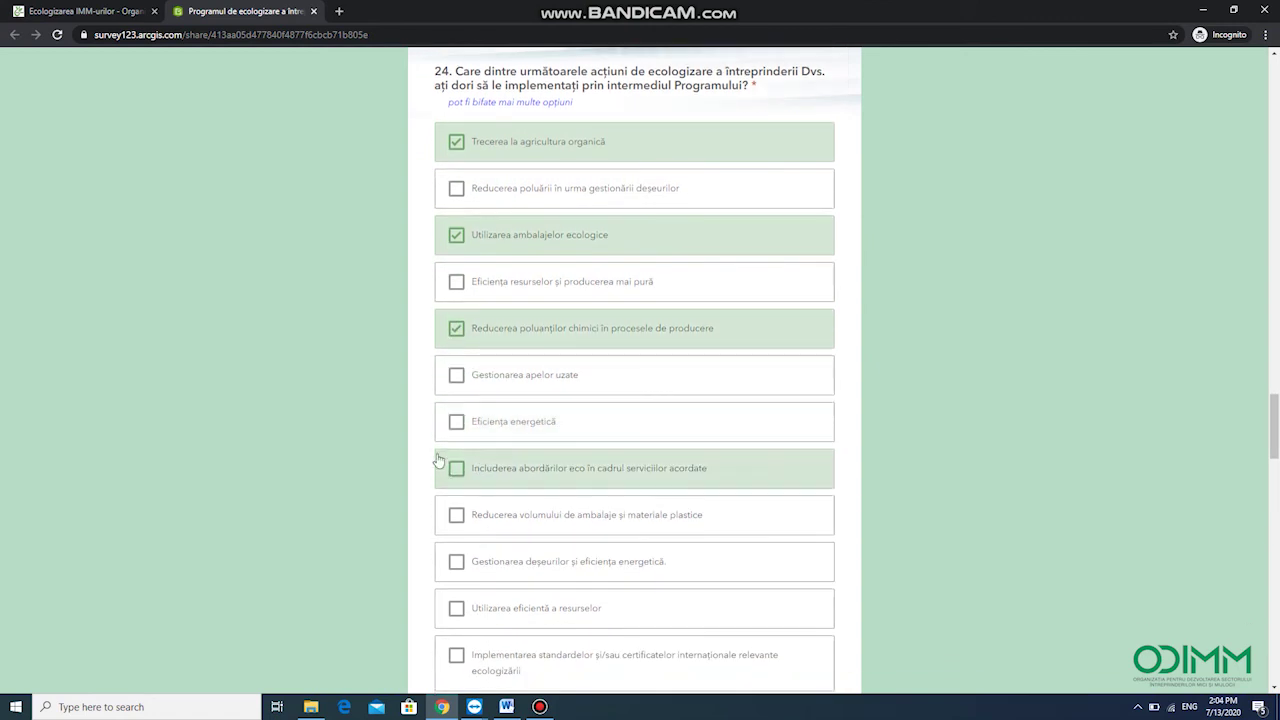
pyautogui.click(453, 466)
pyautogui.scroll(-2, 470, 445)
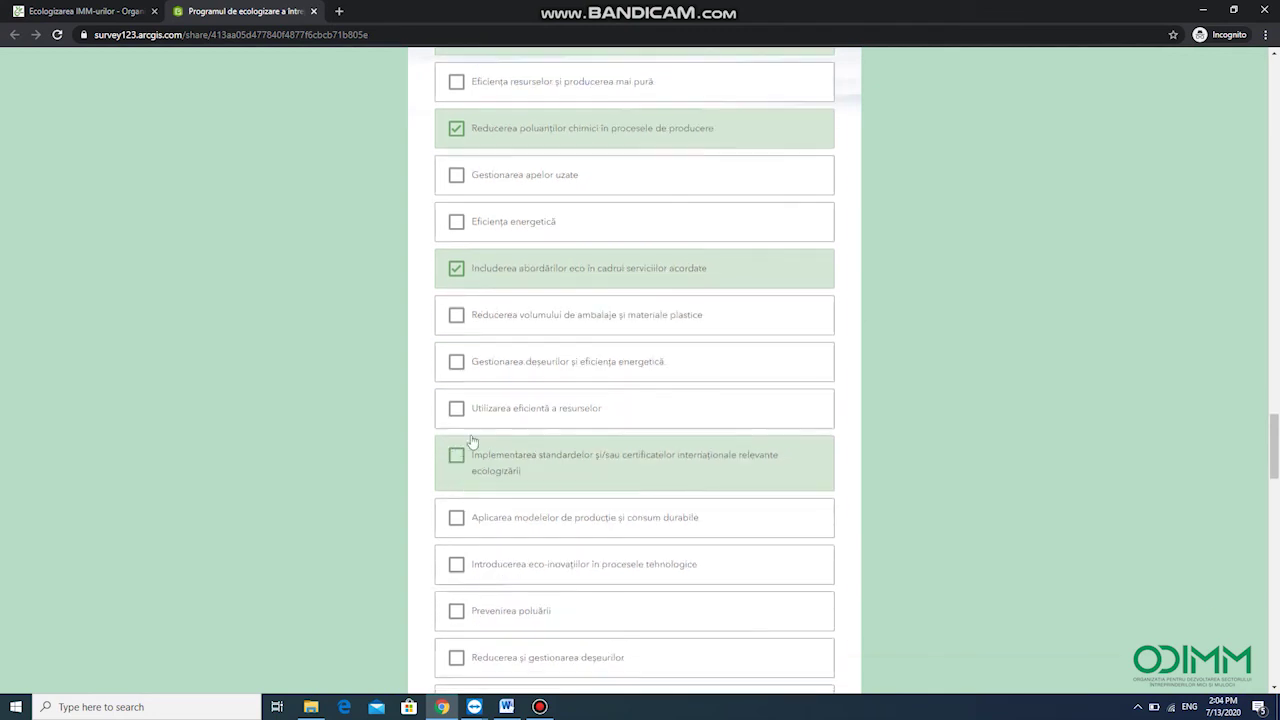
pyautogui.scroll(-2, 742, 373)
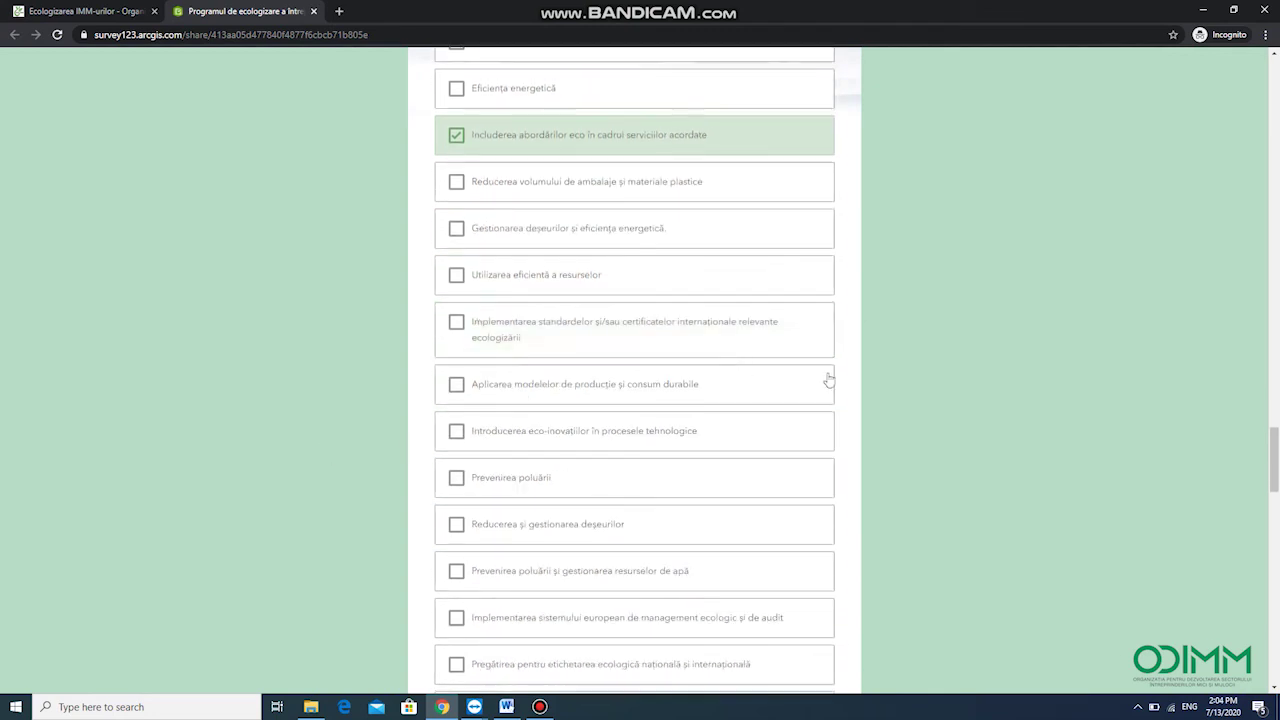
pyautogui.click(775, 347)
pyautogui.scroll(-1, 640, 459)
pyautogui.scroll(-5, 640, 459)
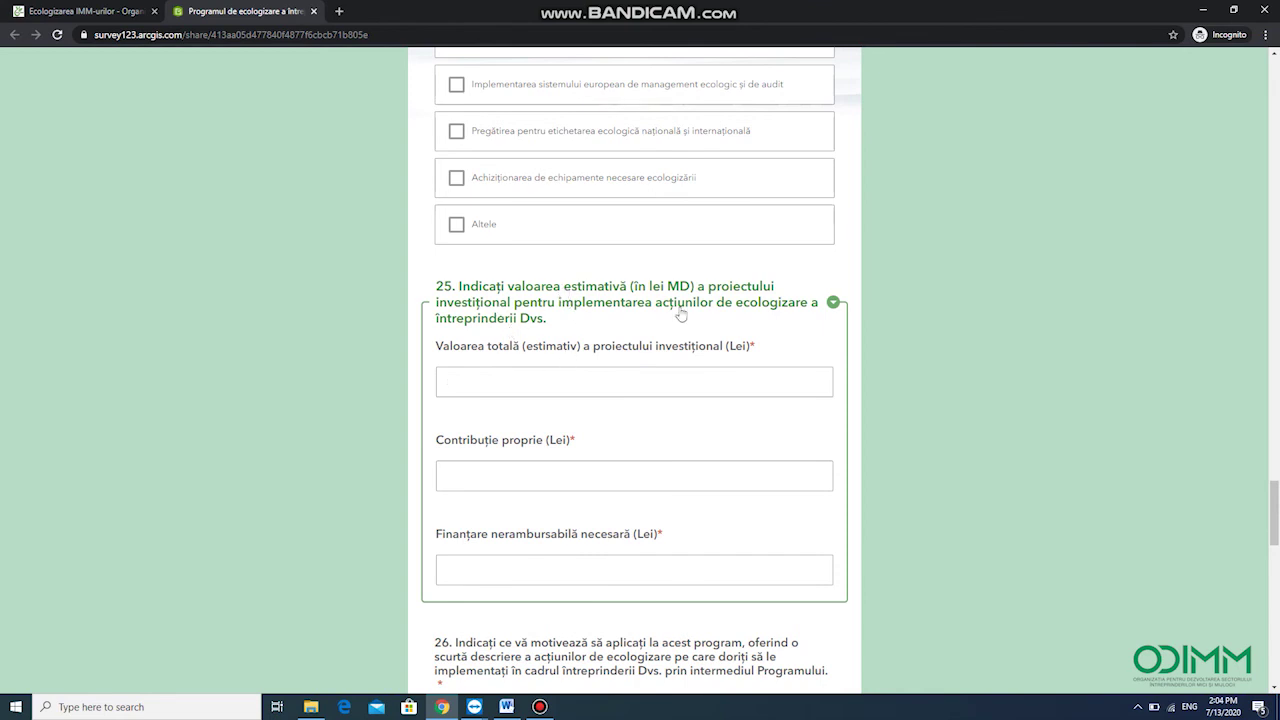
# Enter 500000 as the total project value, with 25000 own contribution and 25000 grant
pyautogui.write('50')
pyautogui.click(507, 474)
pyautogui.write('2500025000')
pyautogui.scroll(-3, 577, 482)
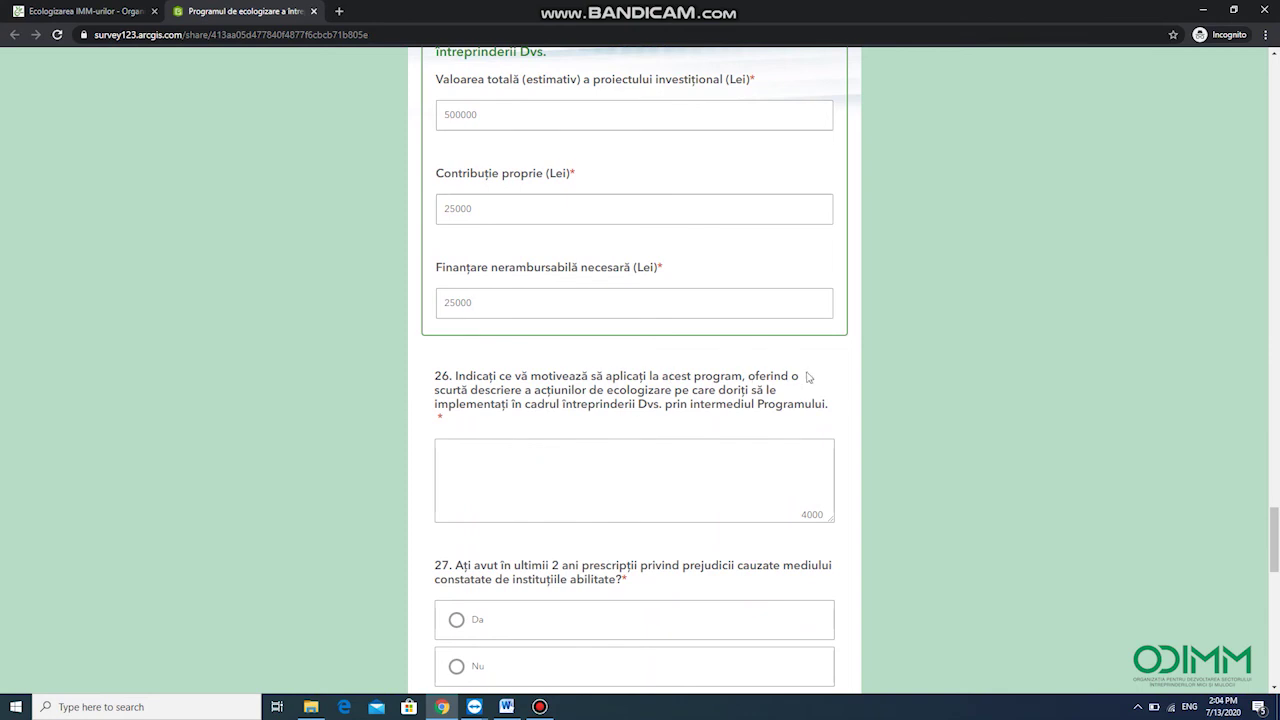
# Answer question 26 by pasting a phrase copied from its own wording
pyautogui.moveTo(793, 377); pyautogui.dragTo(826, 405)
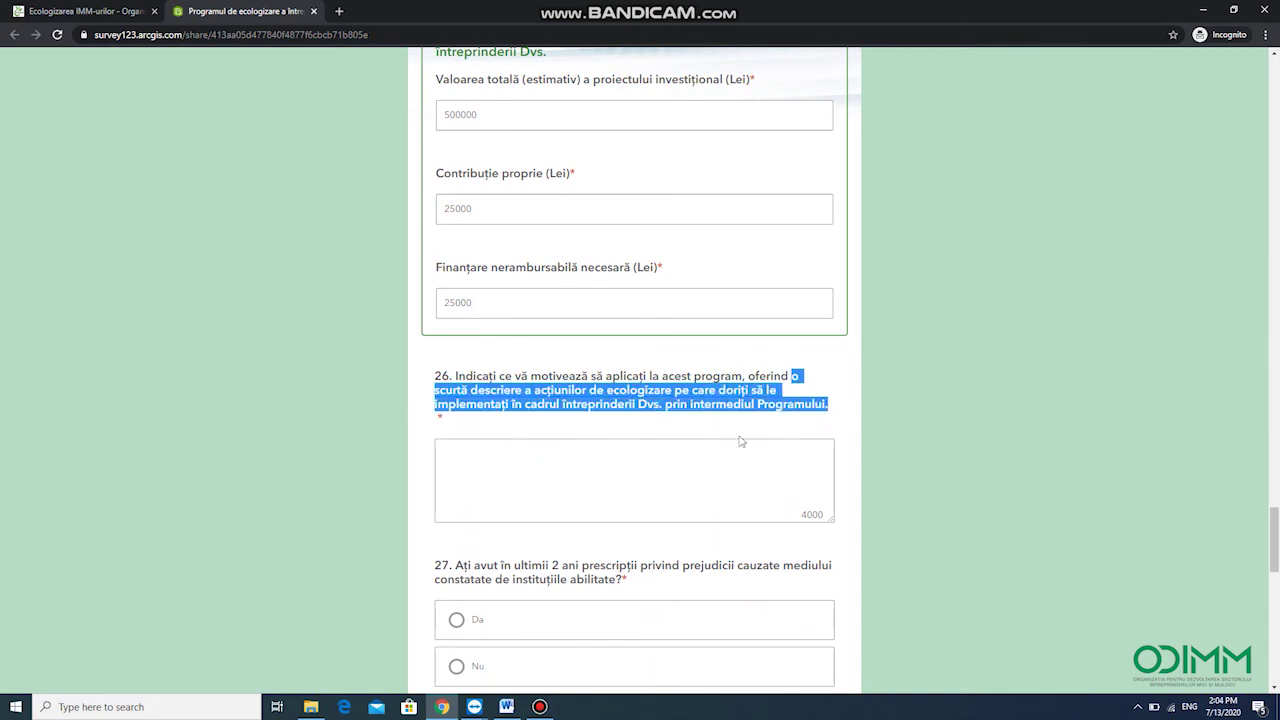
pyautogui.click(584, 462)
pyautogui.write('o scurtă descriere a acțiunilor de ecologizare pe care doriți să le implementați în cadrul întreprinderii Dvs. prin intermediul Programului.')
pyautogui.scroll(-2, 610, 362)
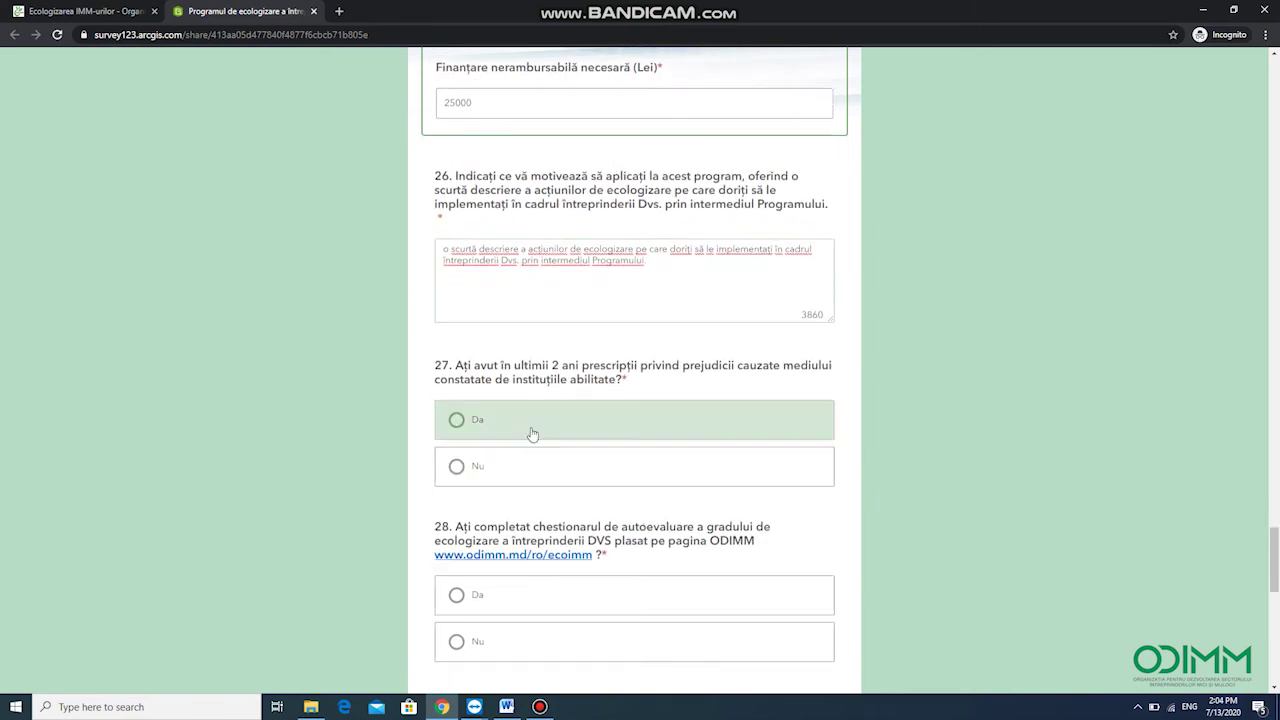
# Answer question 27 with Nu and question 28 with Da
pyautogui.click(470, 420)
pyautogui.click(465, 466)
pyautogui.scroll(-2, 740, 390)
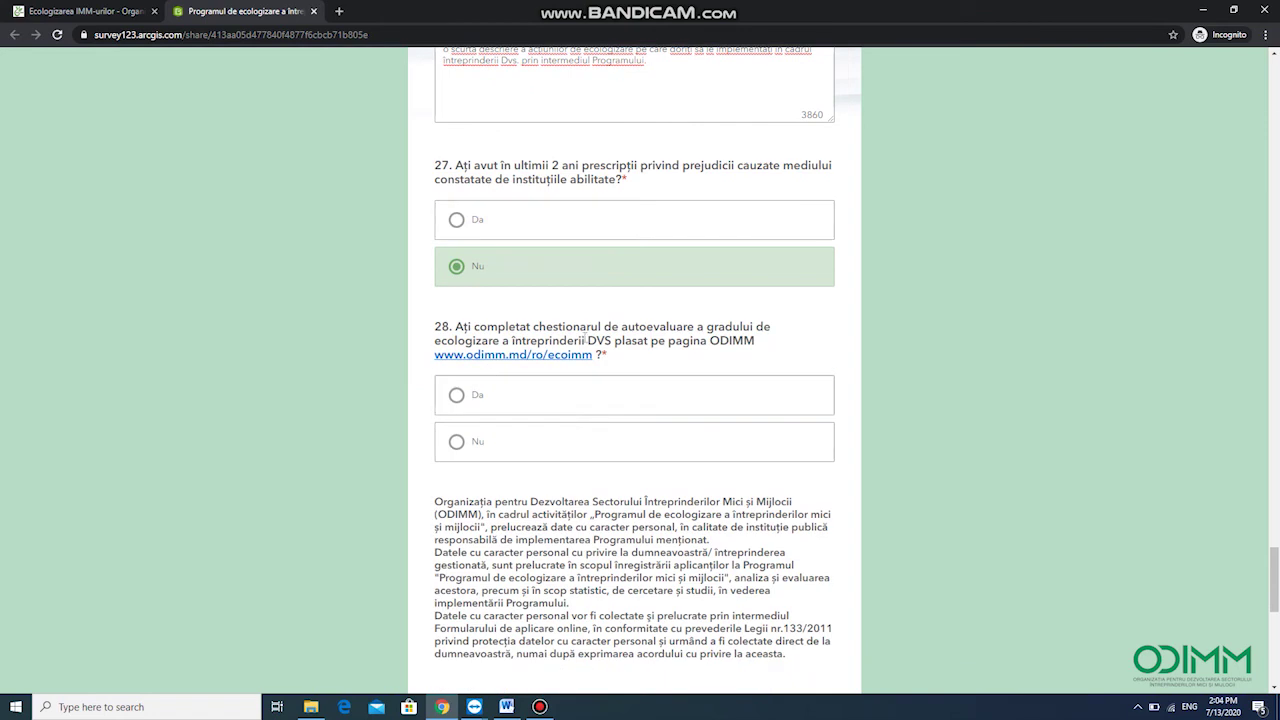
pyautogui.click(455, 396)
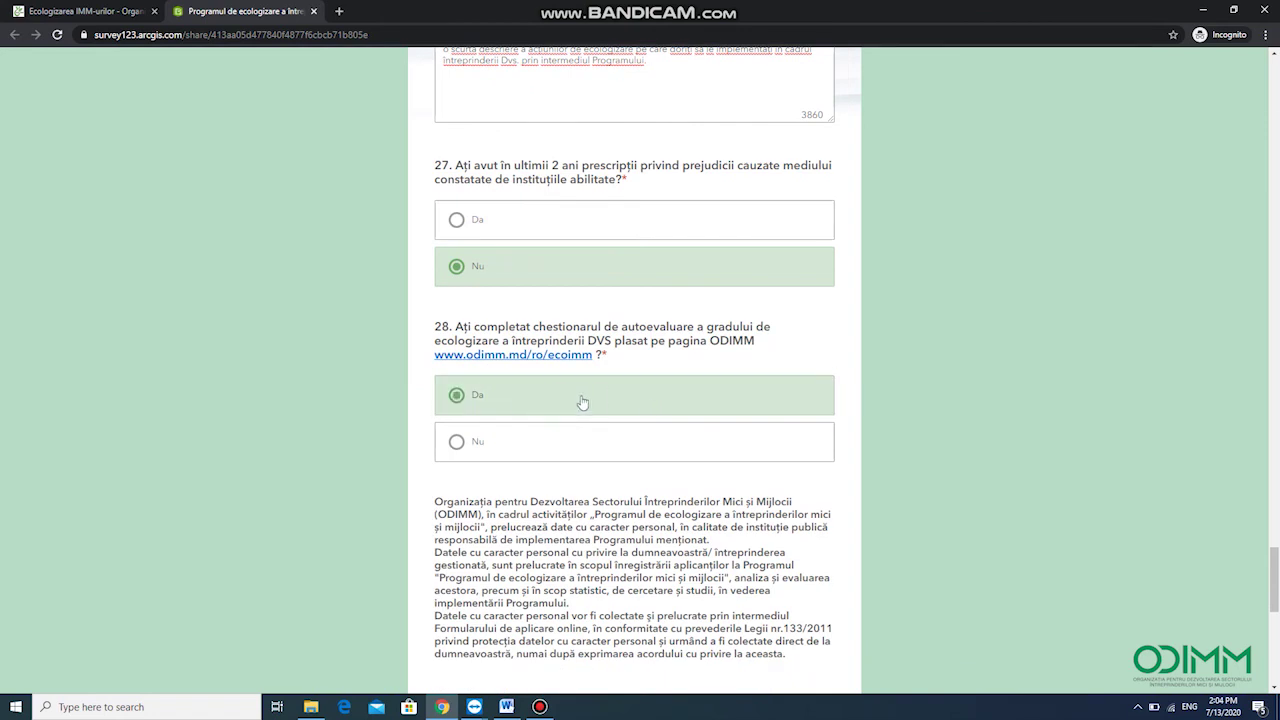
# Agree to data processing, truthful information and the disqualification acknowledgement declarations
pyautogui.scroll(-3, 570, 410)
pyautogui.scroll(-2, 468, 350)
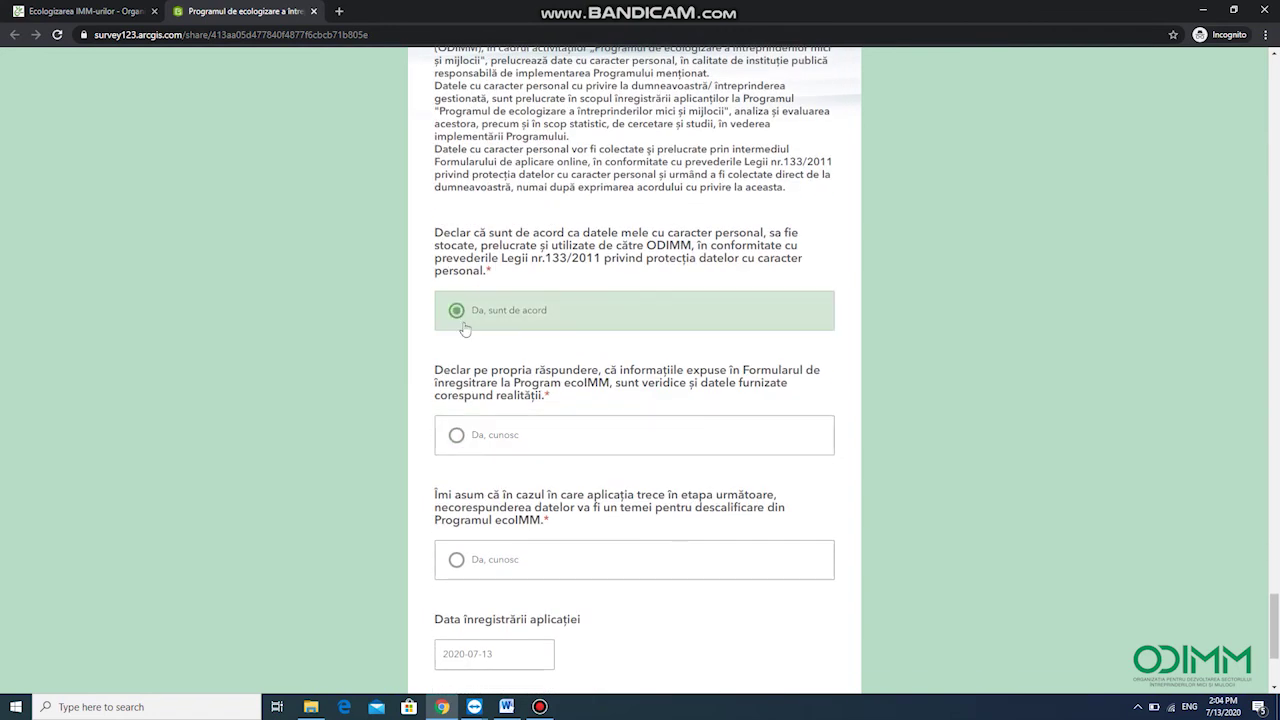
pyautogui.click(456, 312)
pyautogui.click(457, 436)
pyautogui.click(457, 560)
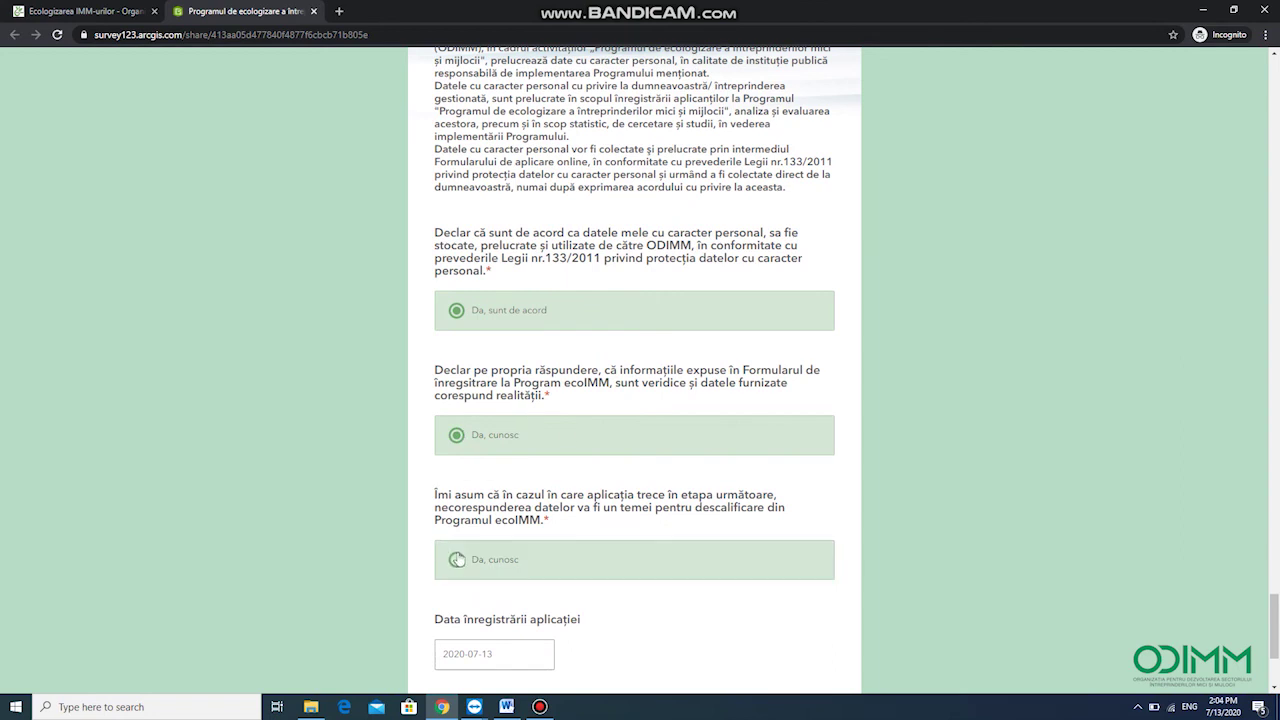
pyautogui.scroll(-3, 619, 507)
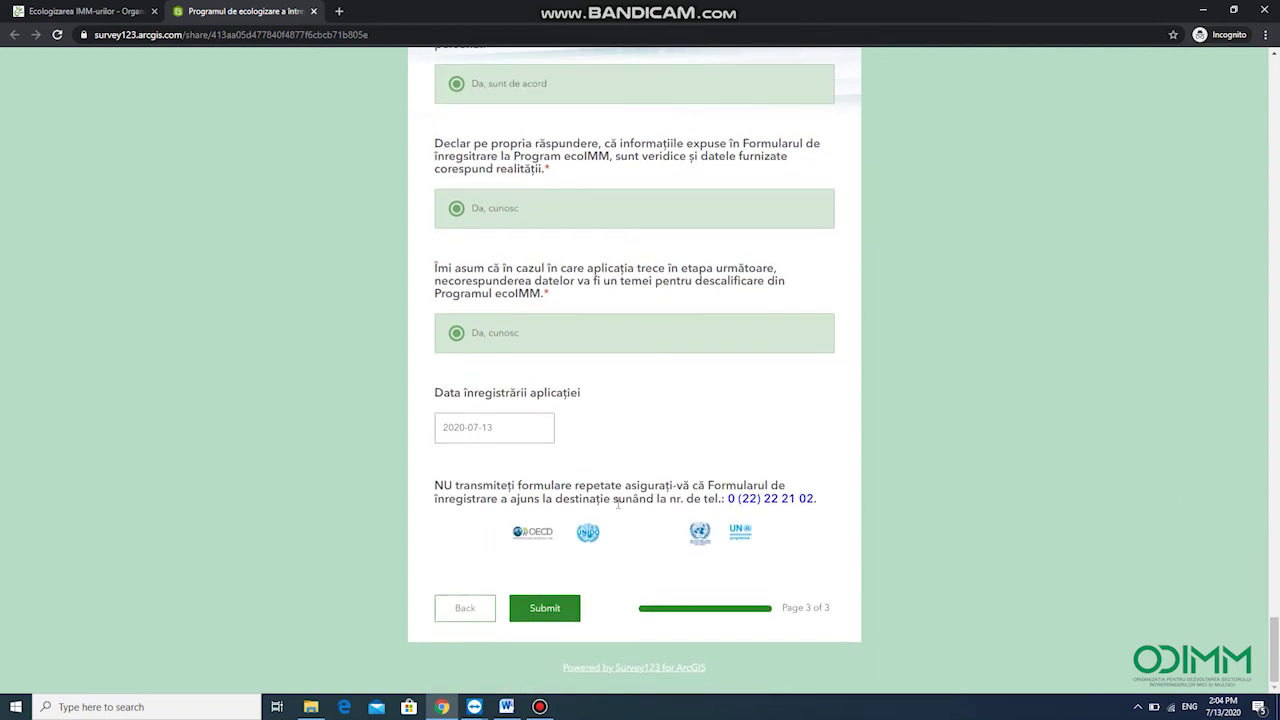
# Submit the page 3 form and confirm the EXCELENT! successful-registration page appears
pyautogui.click(549, 612)
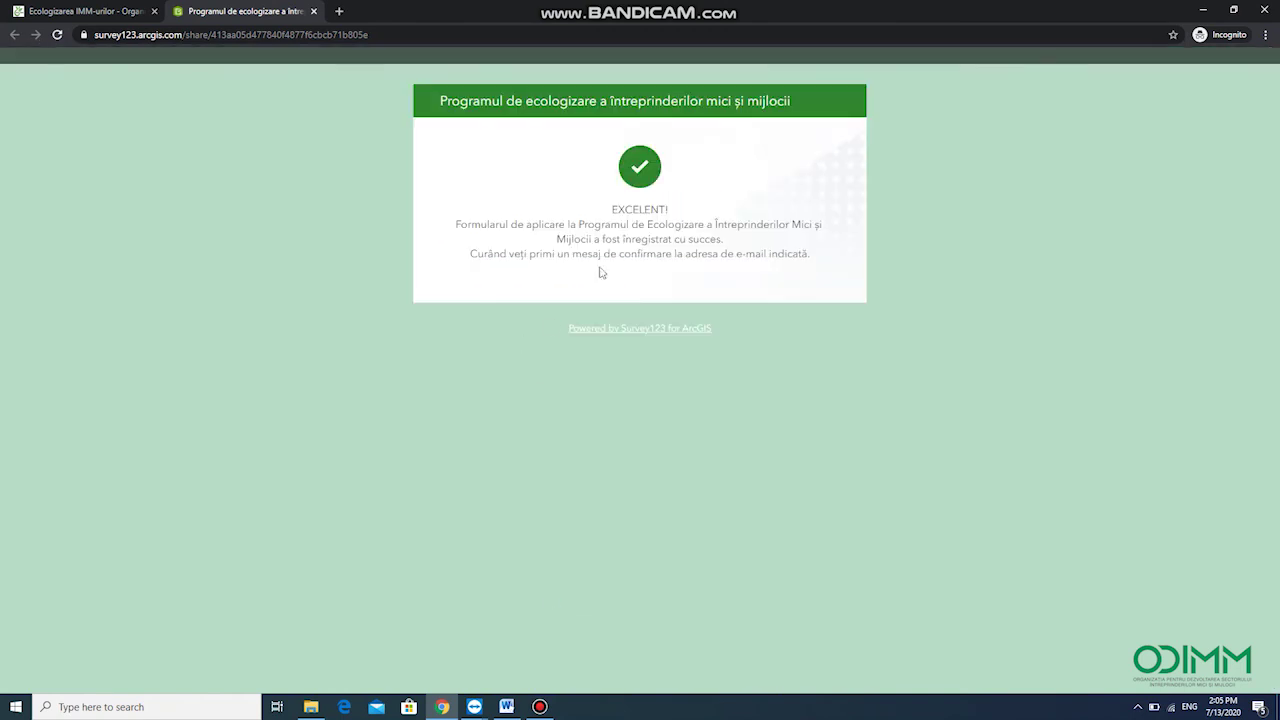
pyautogui.moveTo(610, 209); pyautogui.dragTo(675, 211)
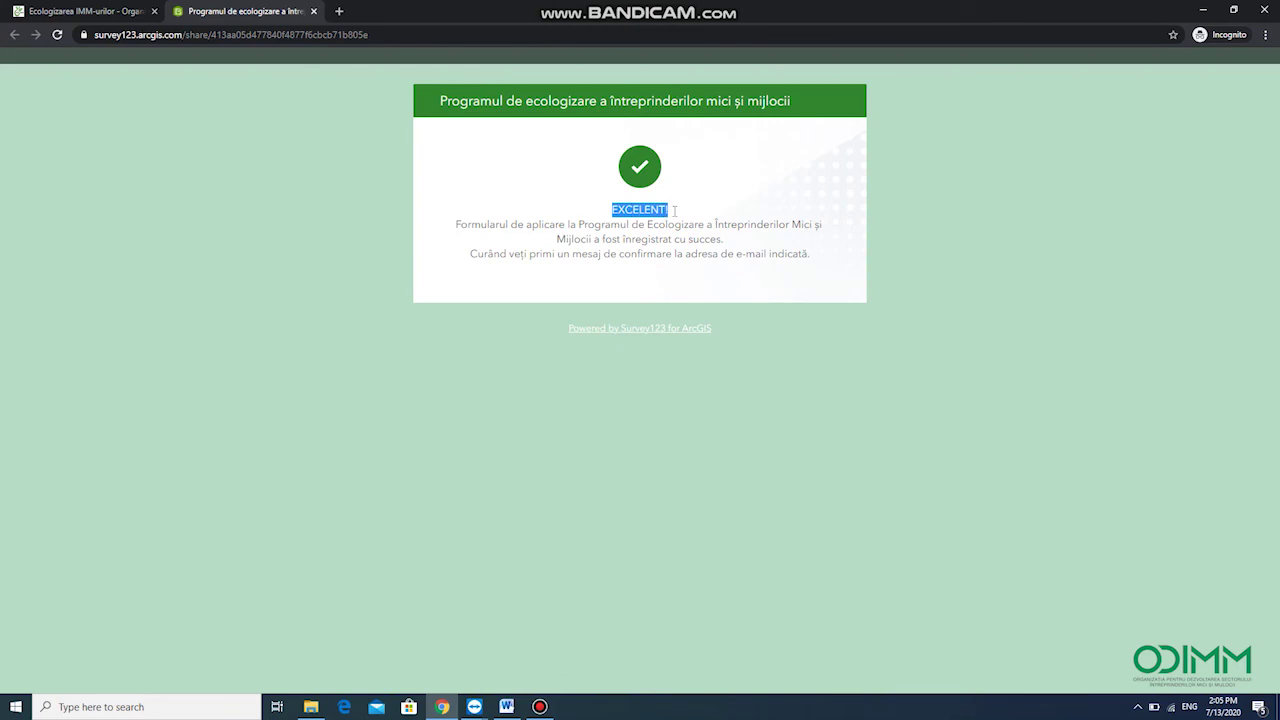
pyautogui.click(662, 230)
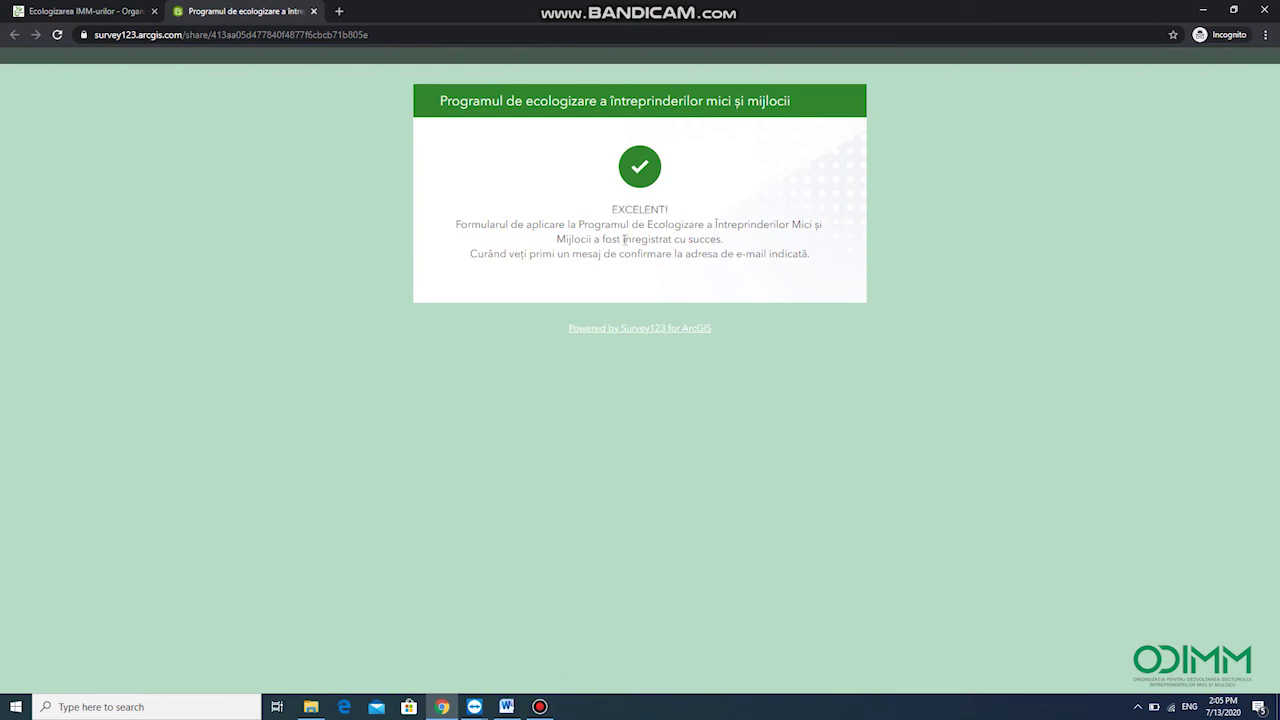